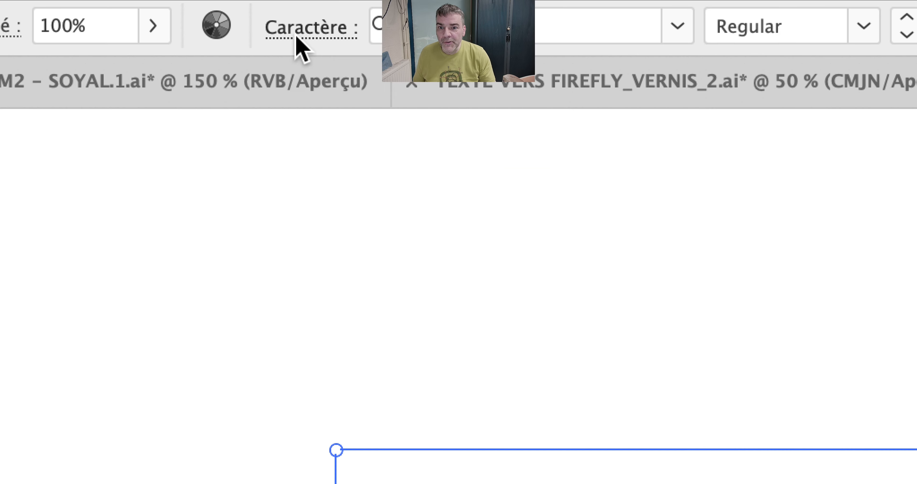
Step: Set the "Kalif" text's kerning to Optique and its font to Abadi MT Condensed Extra Bold
left_click(297, 35)
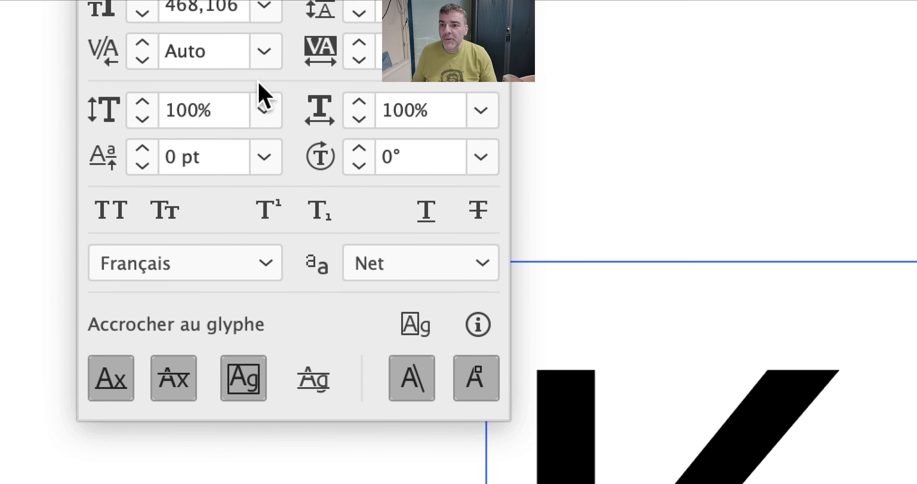
left_click(266, 19)
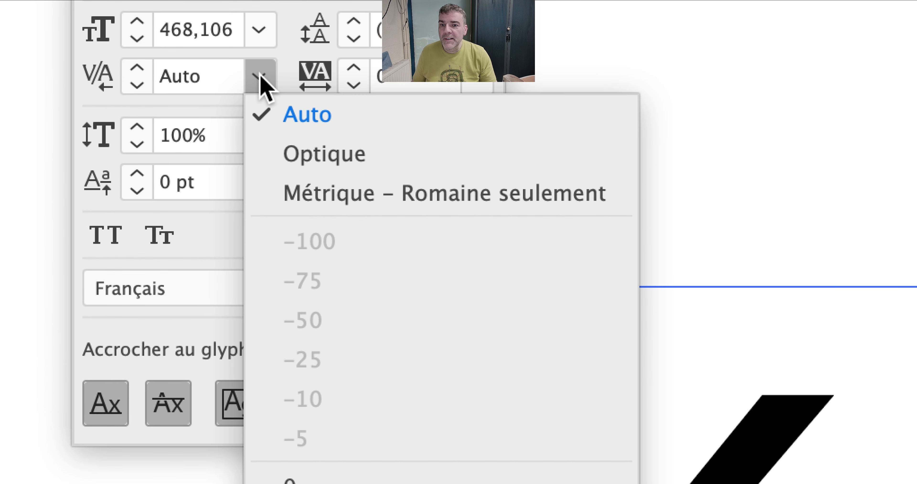
left_click(312, 161)
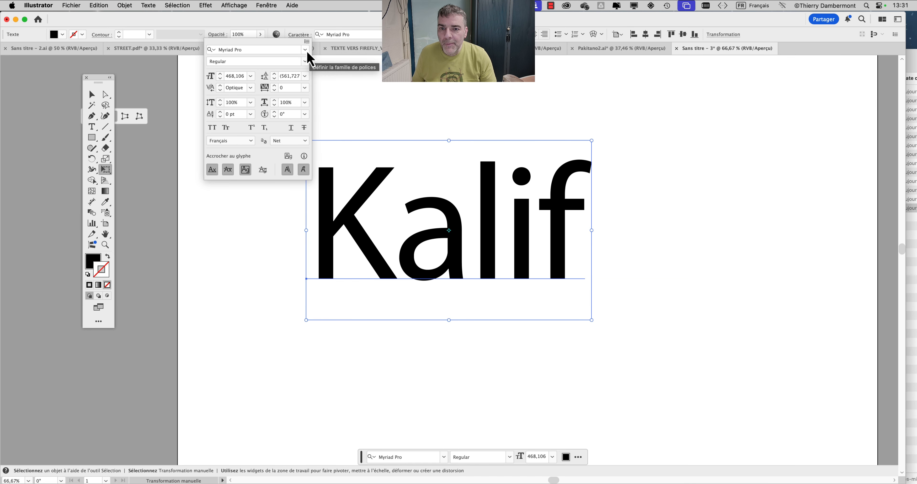
left_click(305, 50)
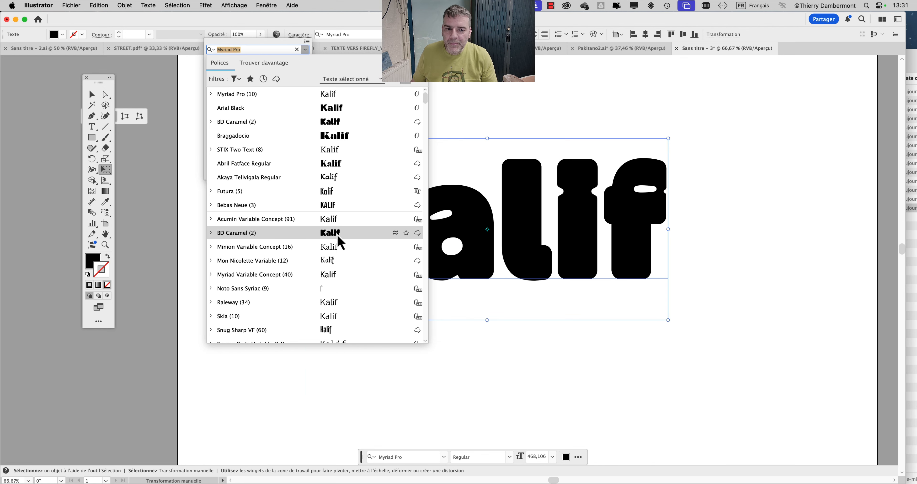
scroll(342, 316, "down", 12)
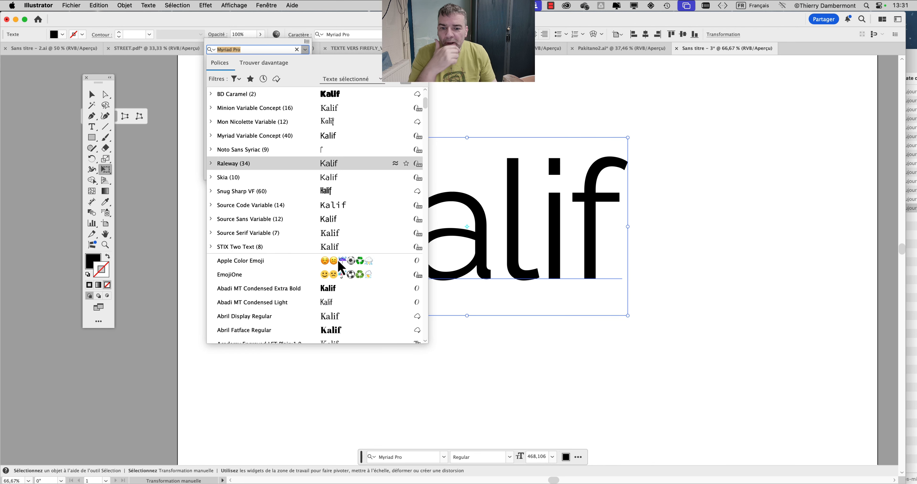
left_click(338, 262)
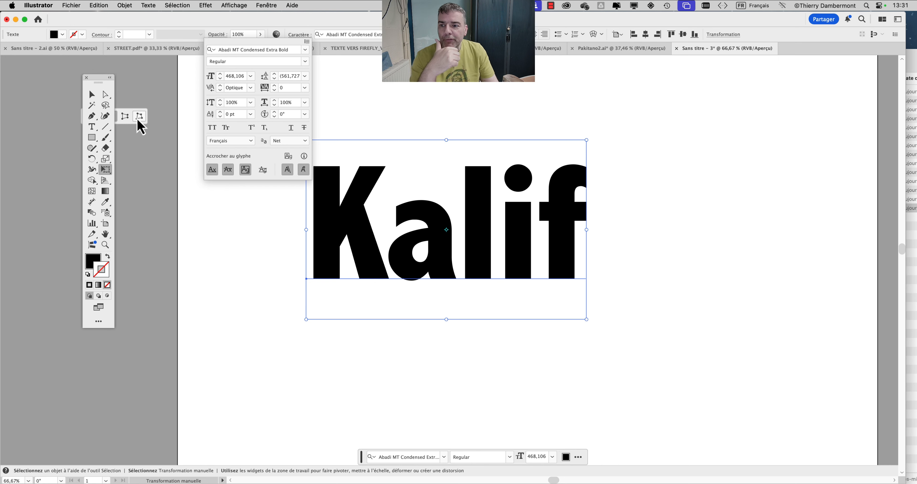
Step: Convert the "Kalif" text object to vector outlines
left_click(90, 98)
left_click(91, 95)
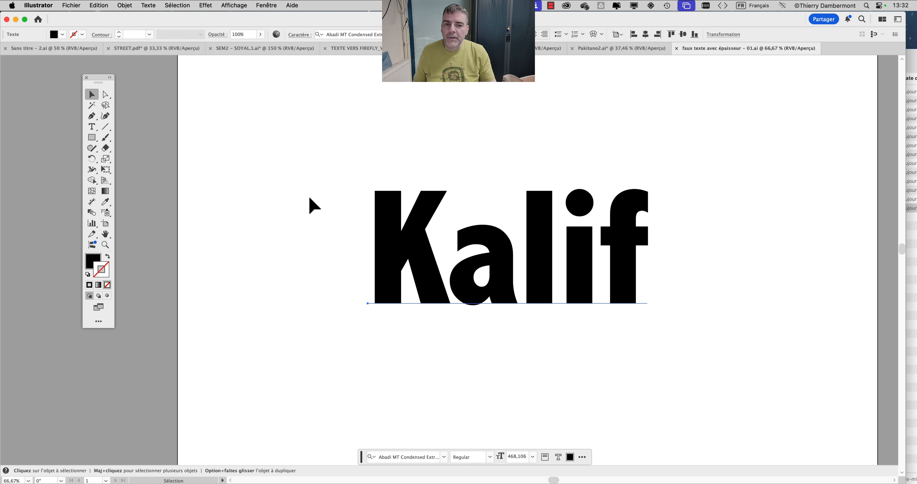
left_click(150, 5)
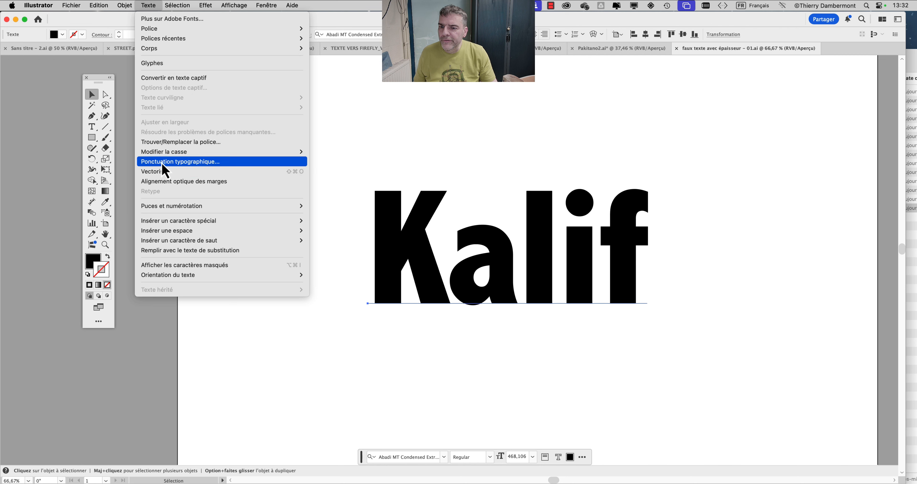
left_click(166, 172)
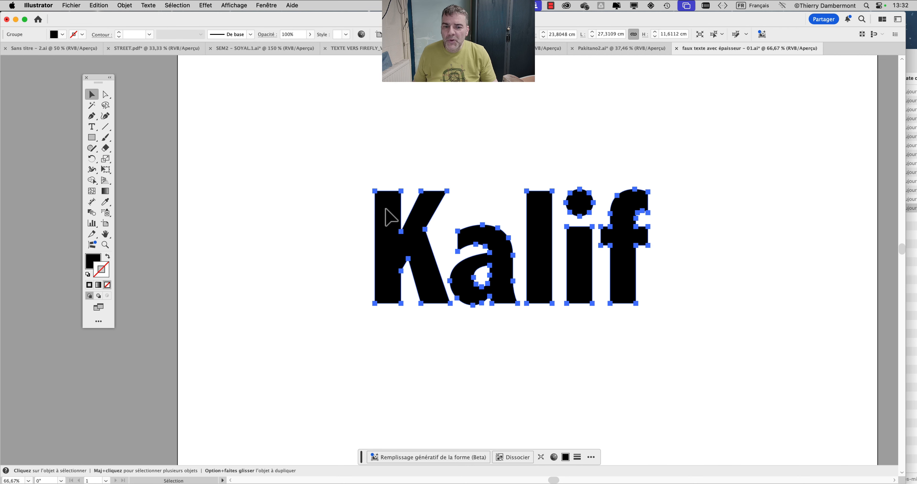
Step: Duplicate the outlined word up and to its left, and send the copy behind the original
left_click_drag(385, 209, 236, 168)
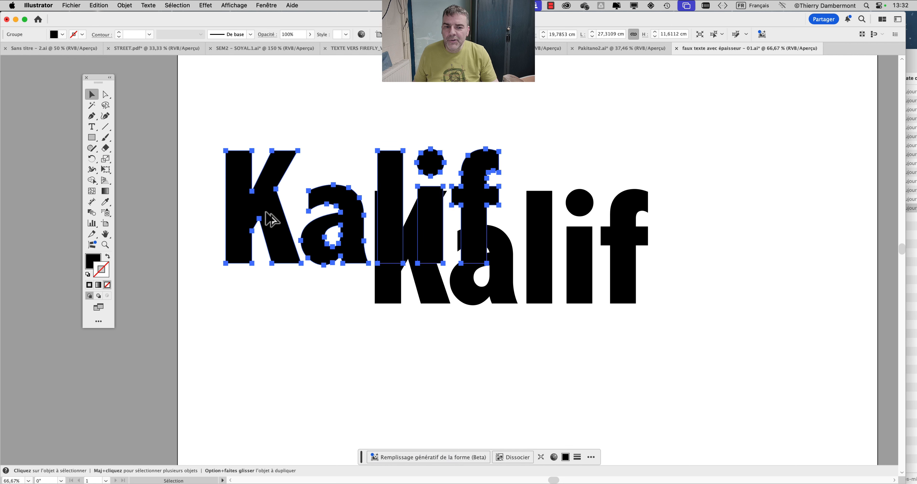
left_click(130, 9)
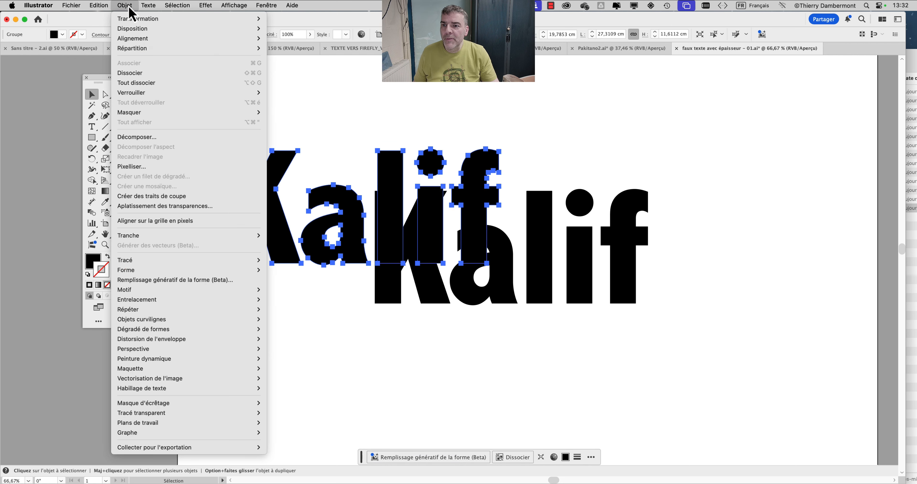
mouse_move(213, 28)
left_click(306, 58)
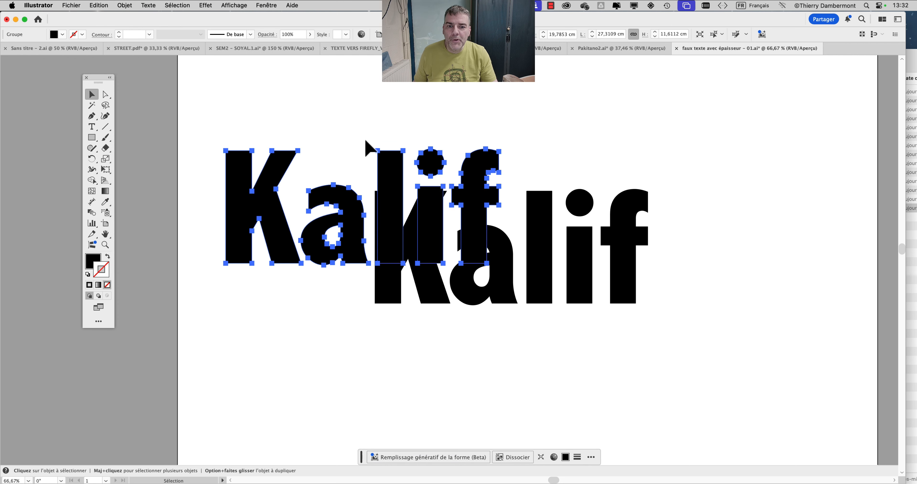
Step: Fill the front "Kalif" word with the crimson swatch D60B52
left_click(527, 237)
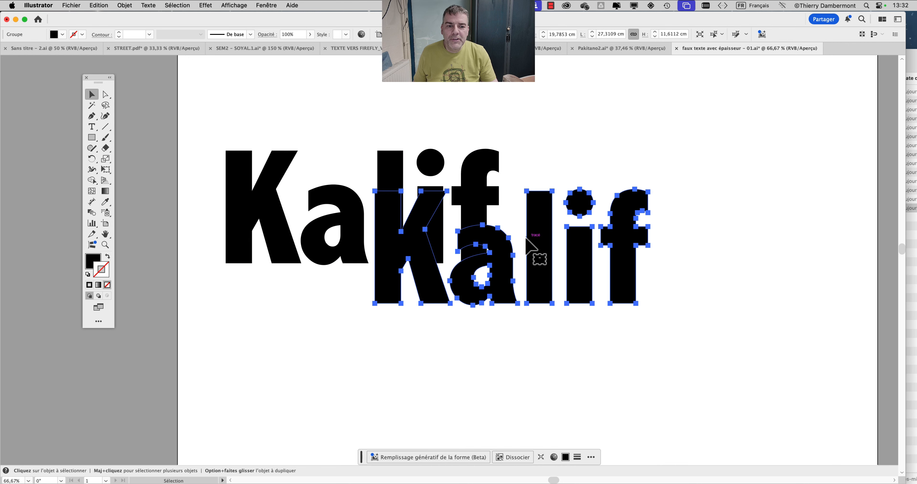
left_click(91, 264)
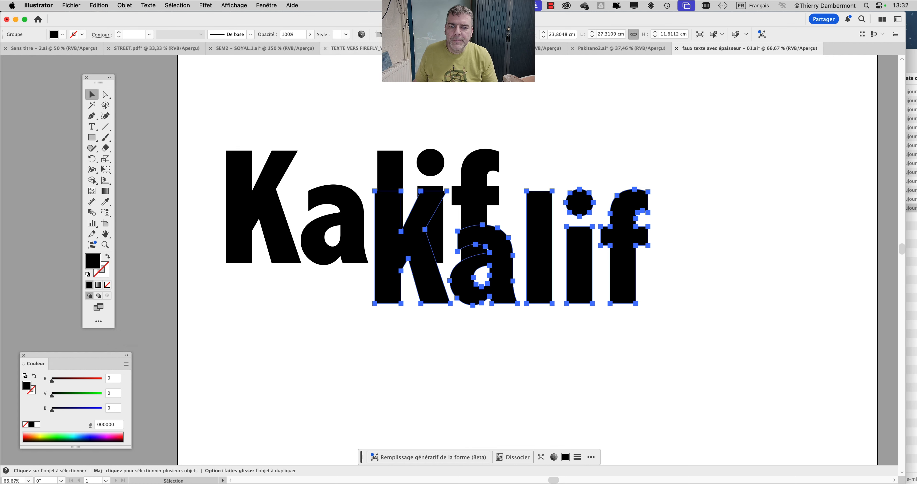
left_click(266, 5)
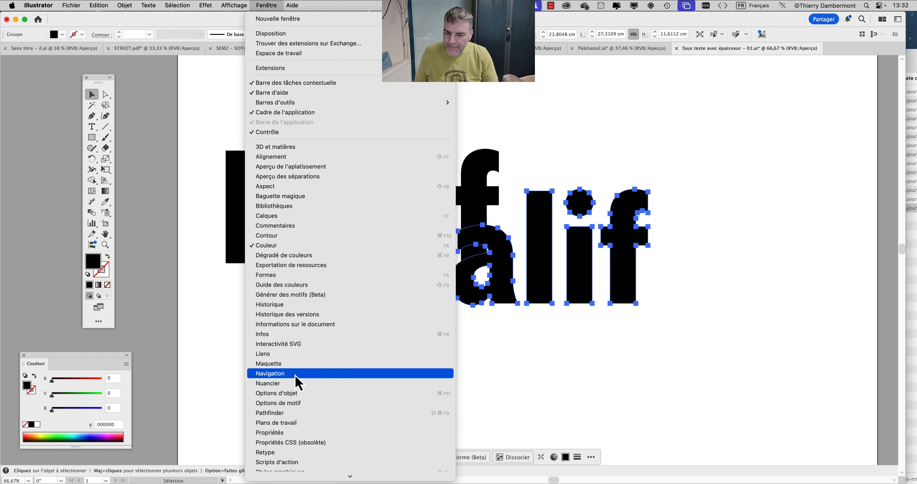
left_click(301, 385)
left_click(731, 150)
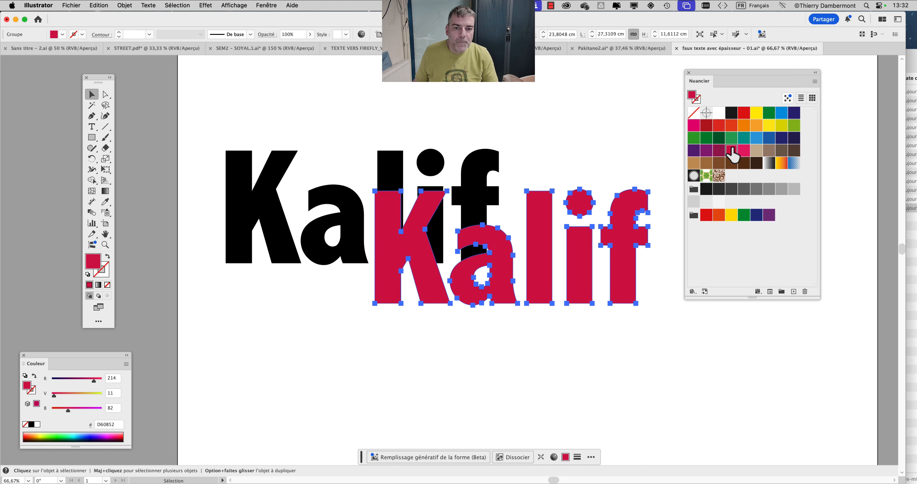
Step: Move the black word closer to the crimson one and create a blend between the two words
left_click_drag(245, 162, 262, 143)
left_click_drag(227, 93, 667, 345)
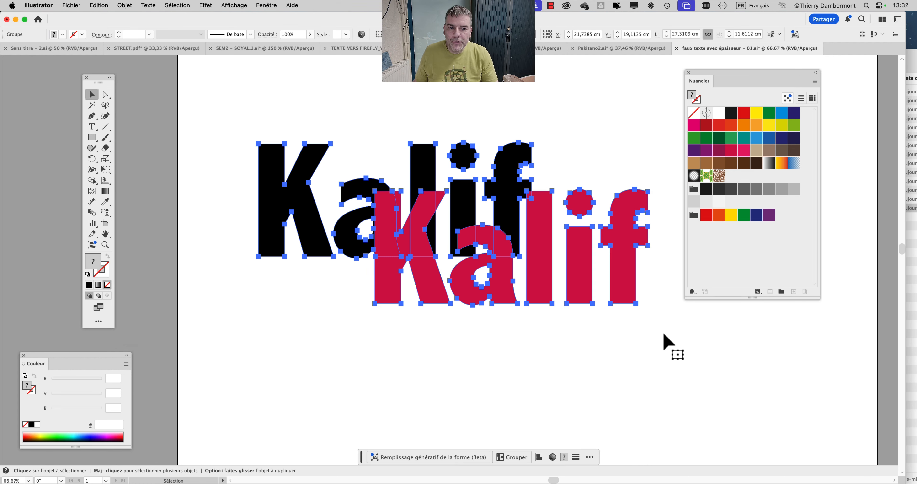
left_click(121, 5)
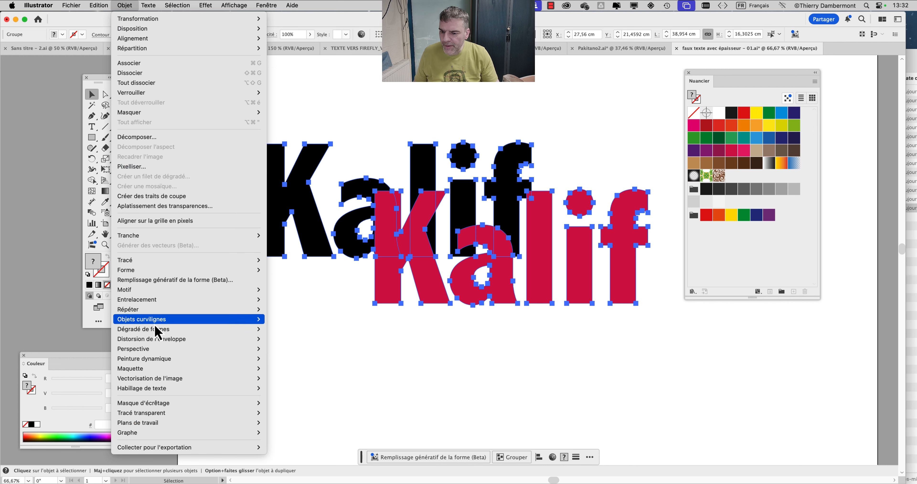
mouse_move(246, 329)
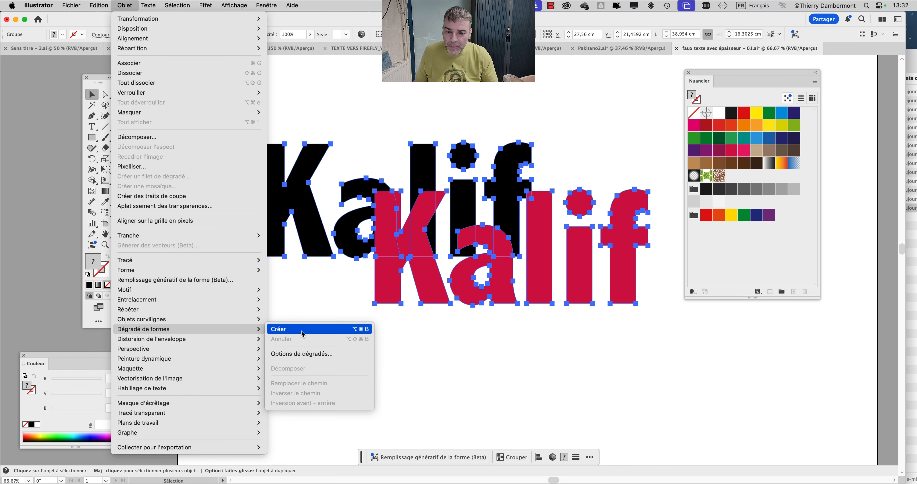
left_click(303, 334)
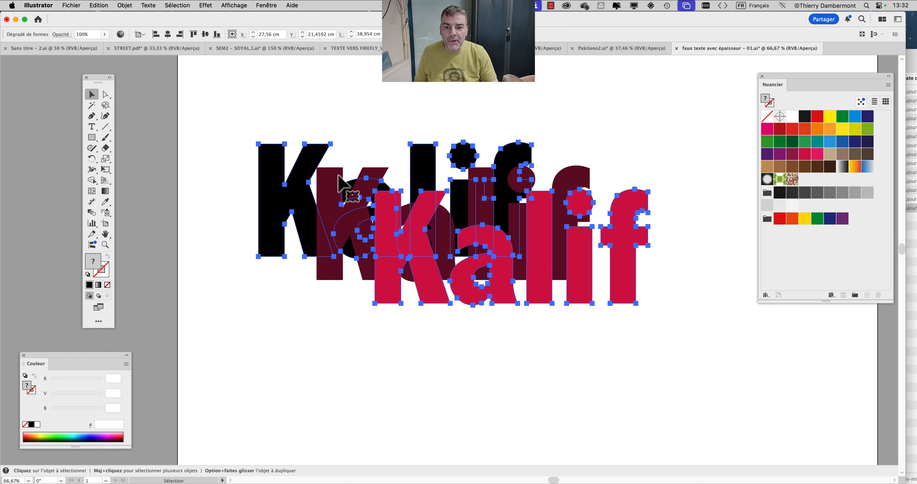
Step: Set the blend's spacing to Etapes with 50 steps
key("a")
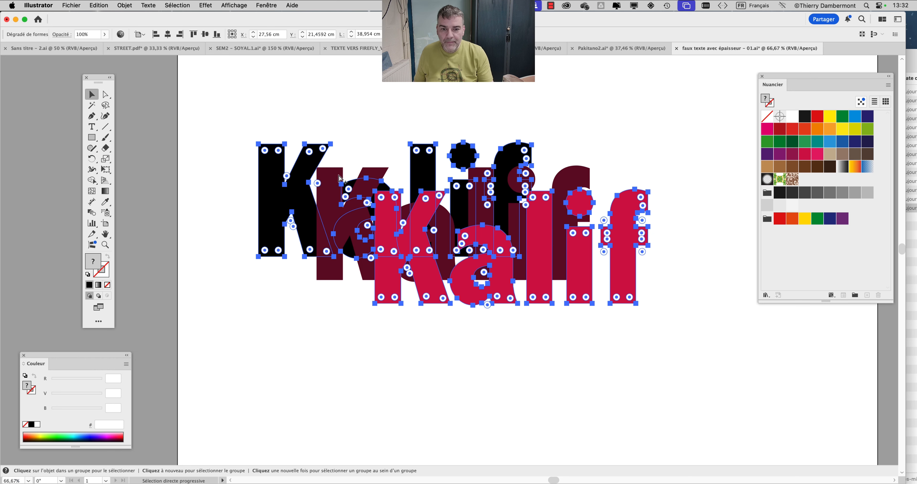
key("v")
left_click(122, 5)
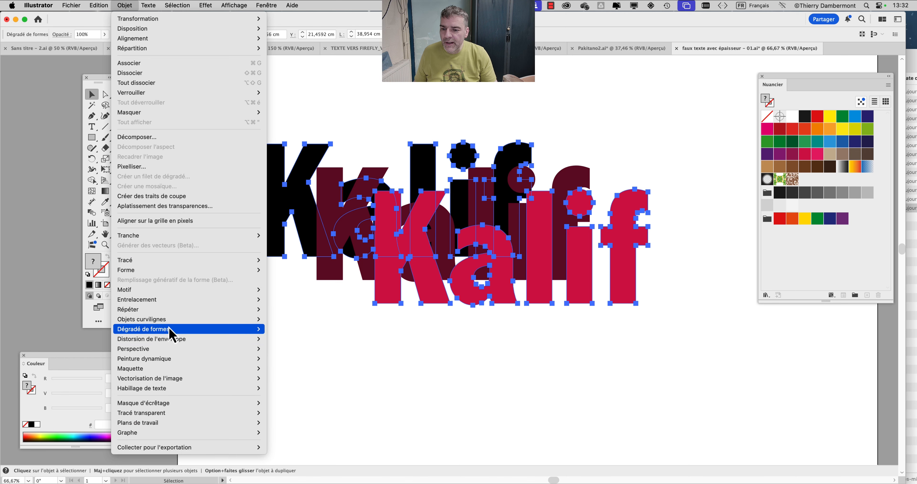
mouse_move(171, 329)
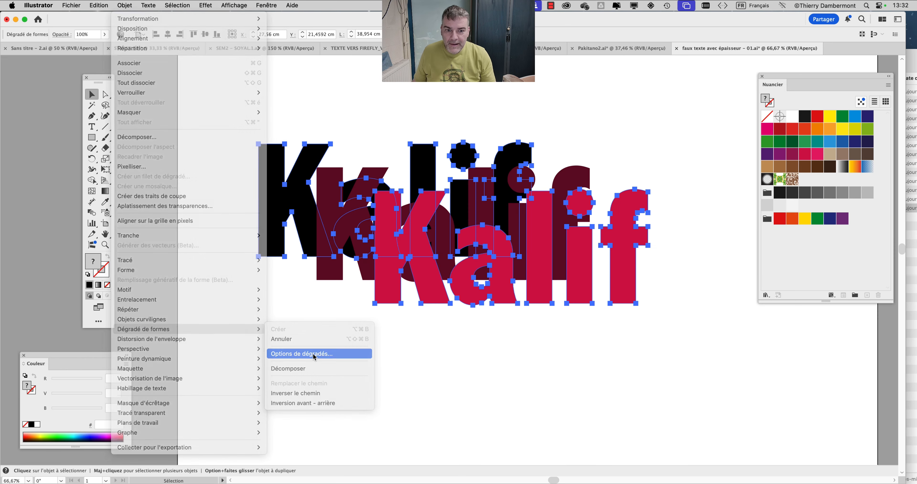
left_click(313, 352)
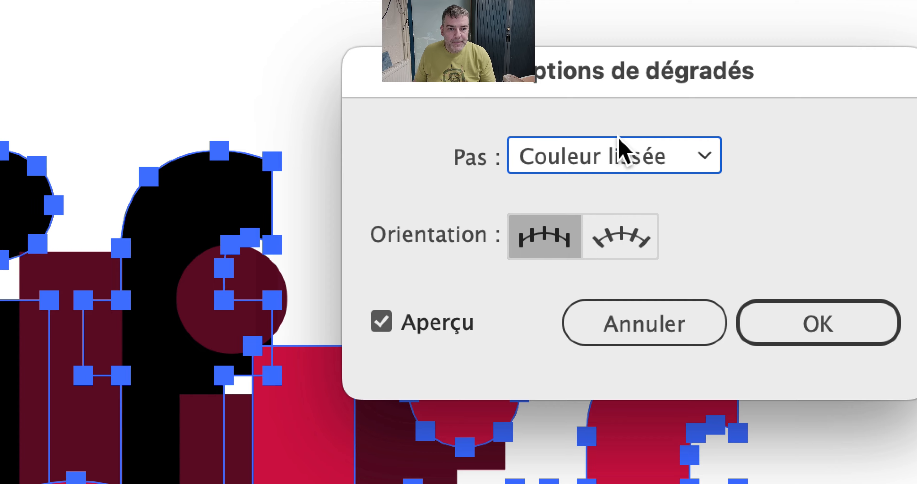
left_click(620, 142)
left_click(628, 169)
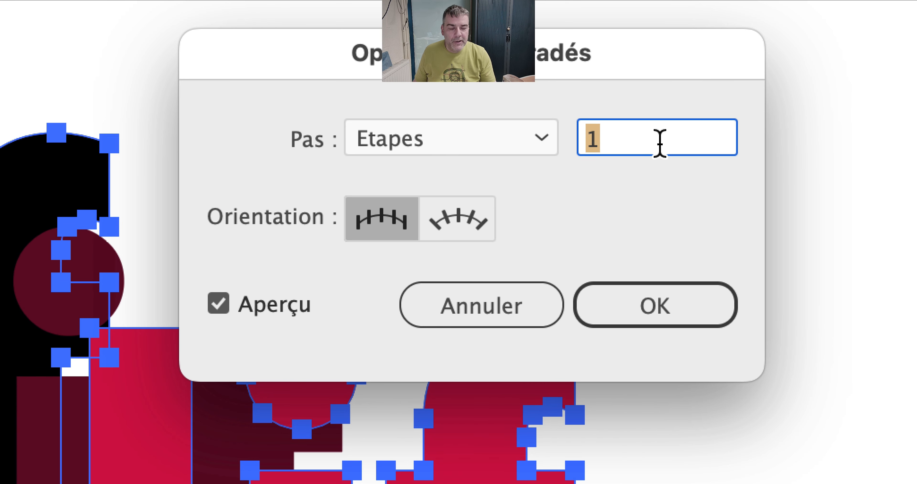
type("50")
key("Tab")
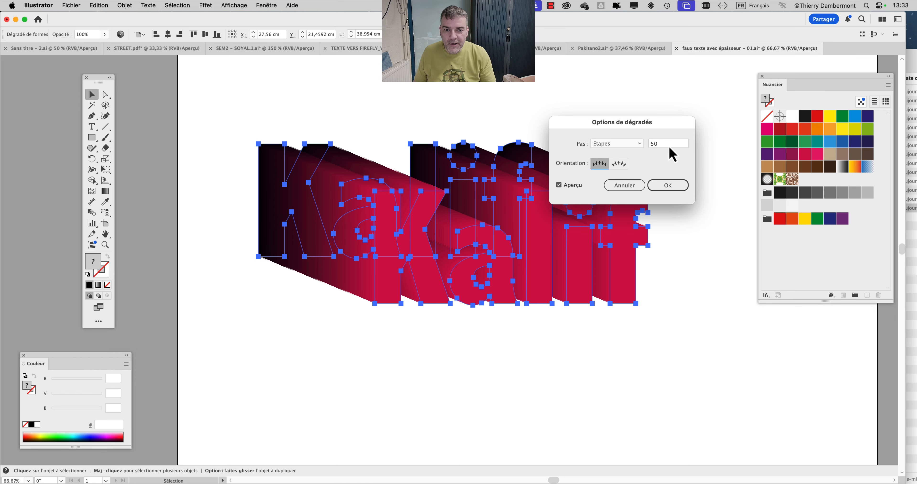
left_click(673, 185)
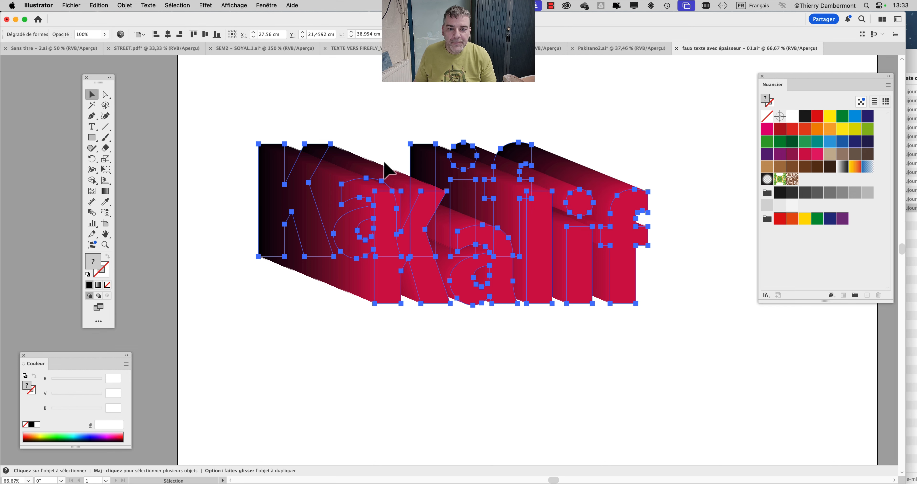
Step: Using the Group Selection tool, move the whole black back word closer to the crimson front word to shorten the extrusion
left_click(106, 95)
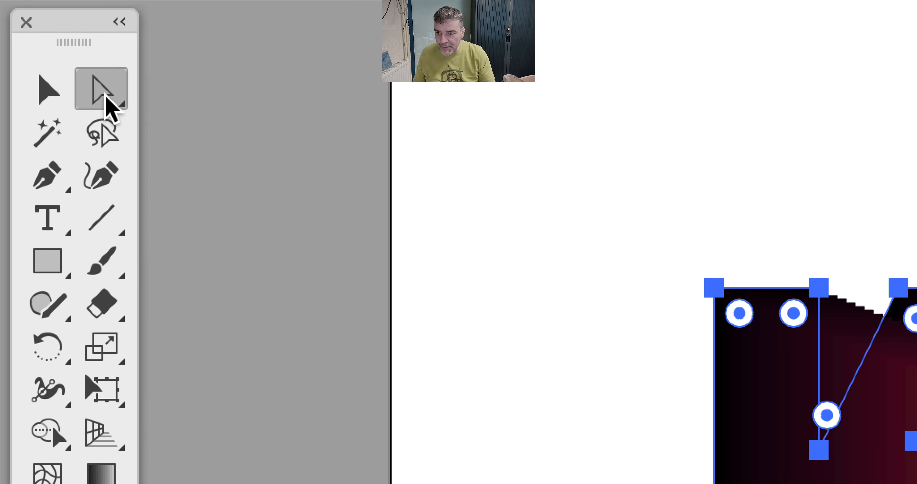
left_click_drag(106, 94, 256, 178)
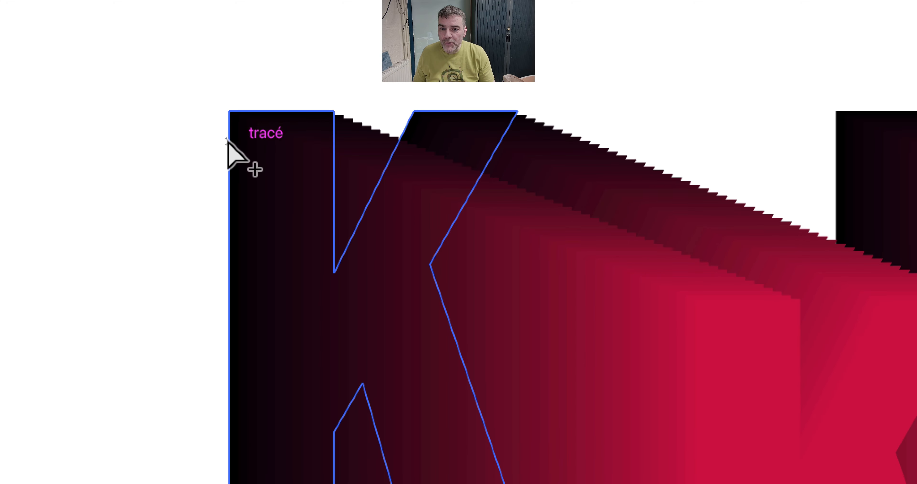
left_click(293, 170)
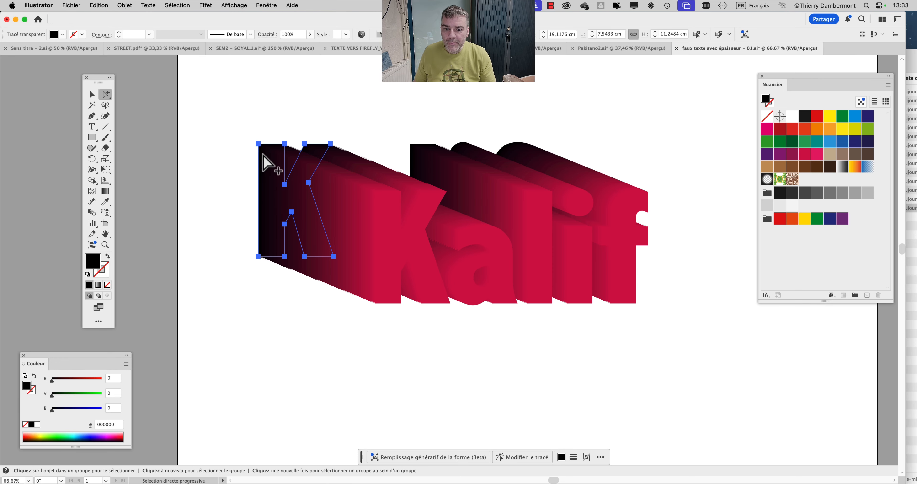
left_click_drag(263, 154, 250, 191)
key("super+z")
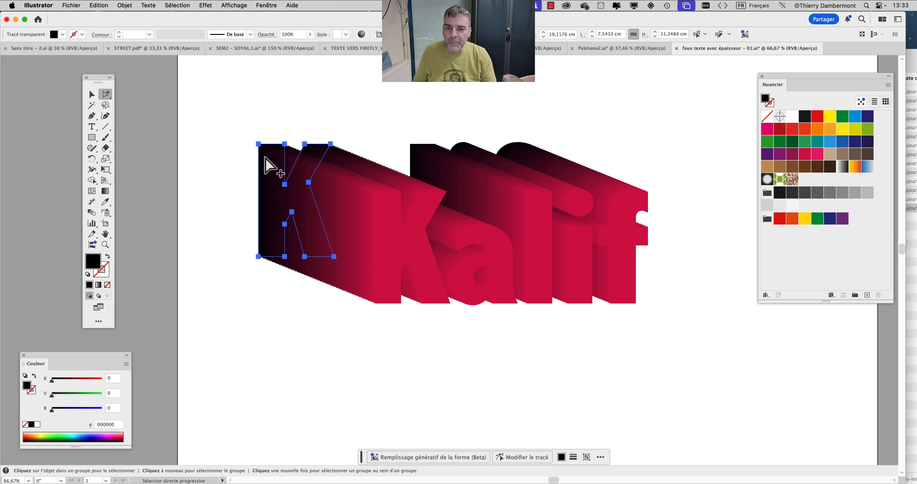
left_click(266, 158)
left_click_drag(265, 157, 317, 184)
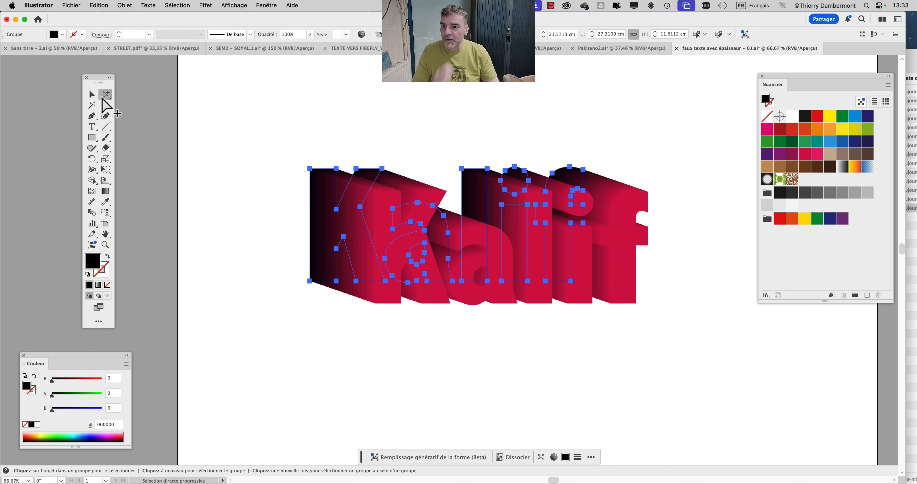
Step: Select the whole crimson front word within the blend and copy it
left_click(409, 334)
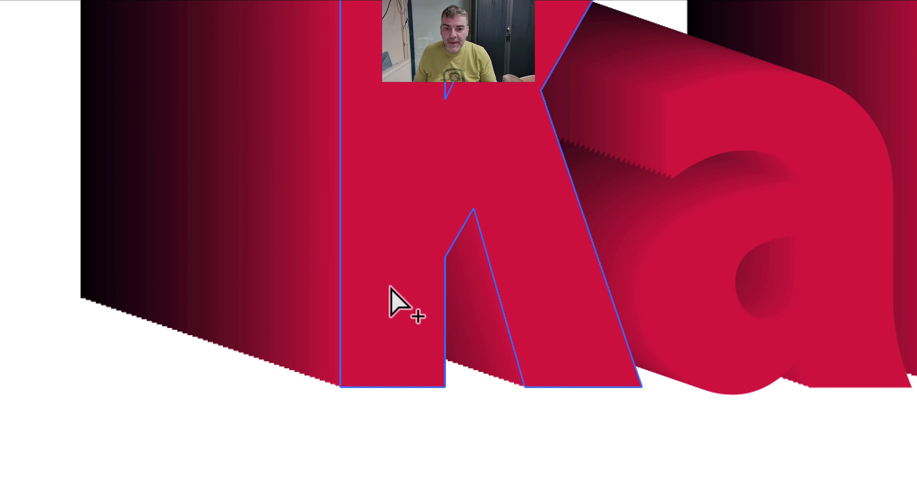
left_click(390, 286)
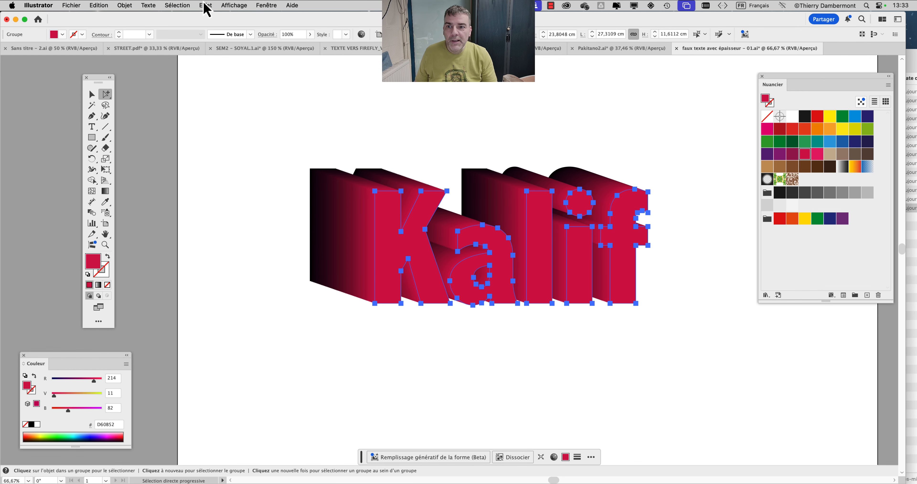
left_click(107, 9)
left_click(156, 53)
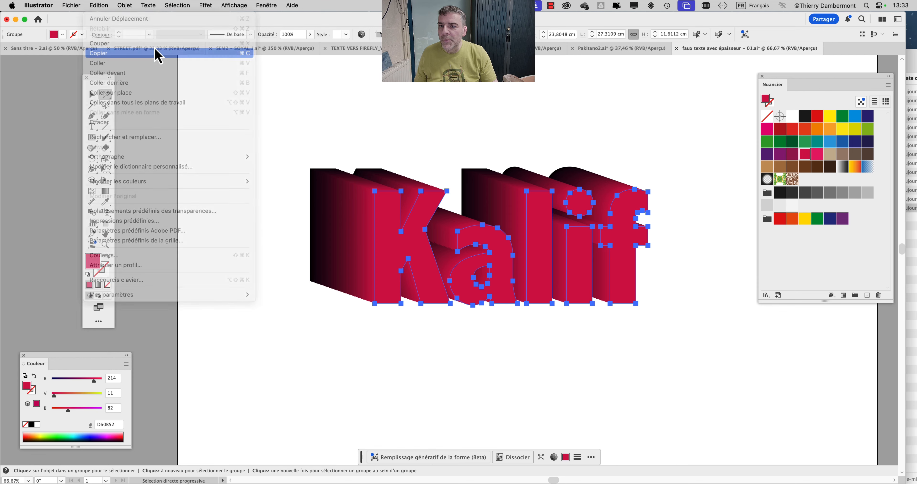
Step: Paste the copied crimson word in place on top of the blend
left_click(270, 7)
mouse_move(100, 5)
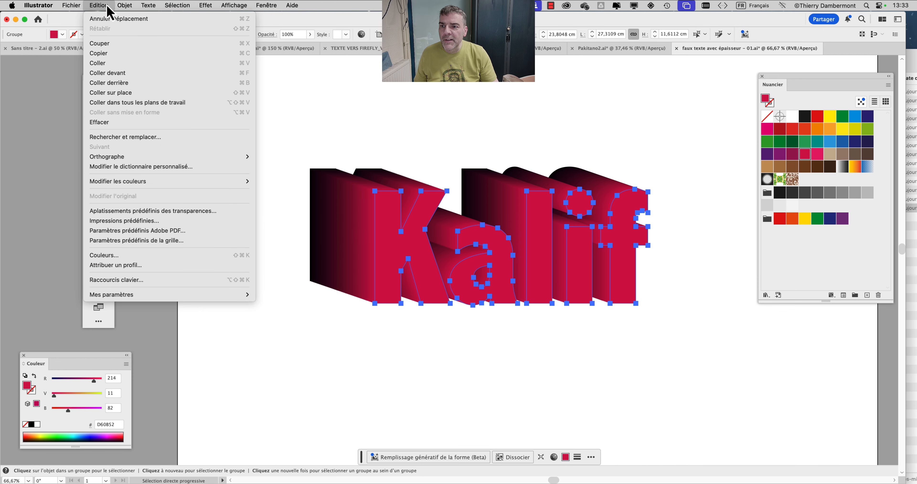
left_click(131, 93)
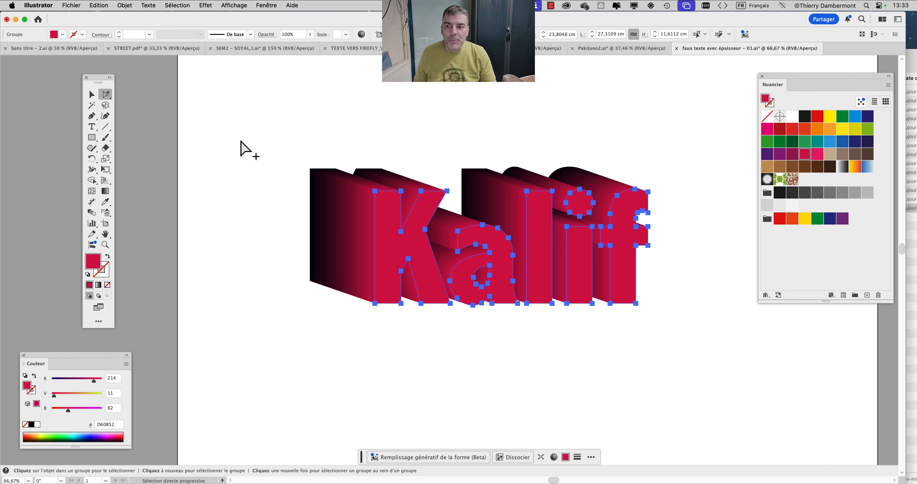
Step: Show the document's layers and expand the blend object under Calque 1 to examine the groups it contains
left_click(263, 9)
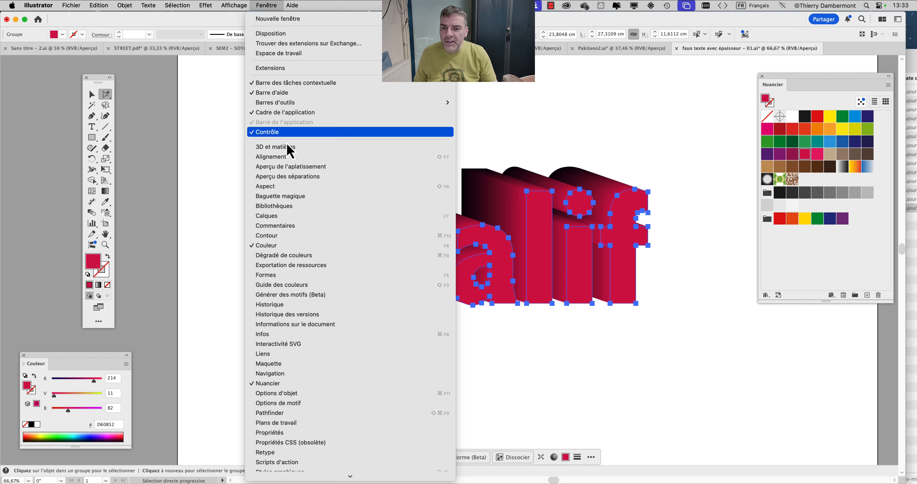
left_click(291, 215)
left_click(741, 101)
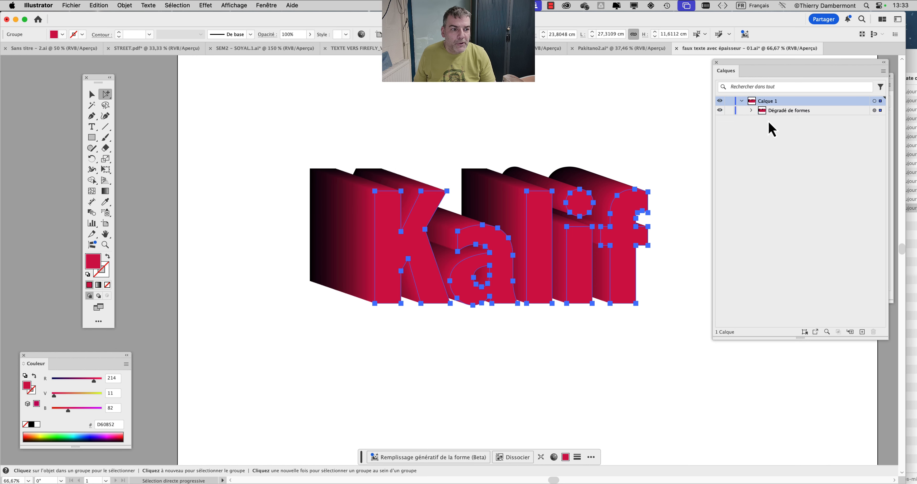
left_click(751, 111)
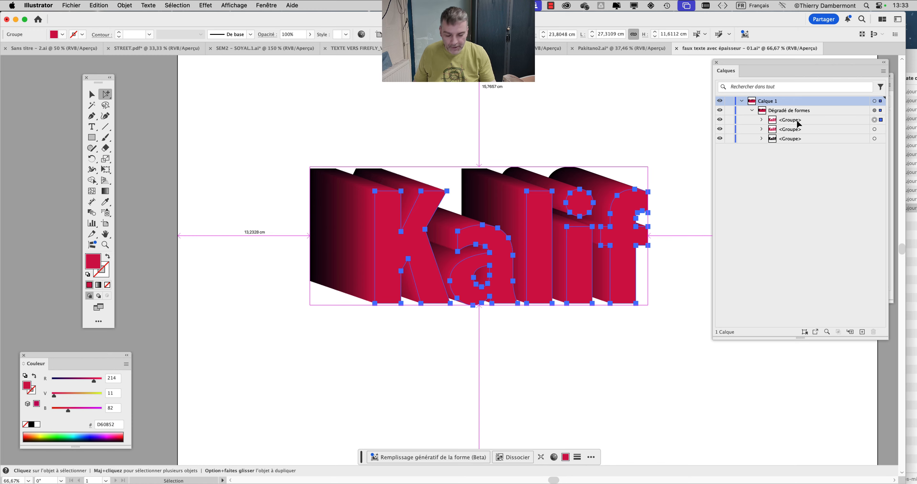
key("alt+super+8")
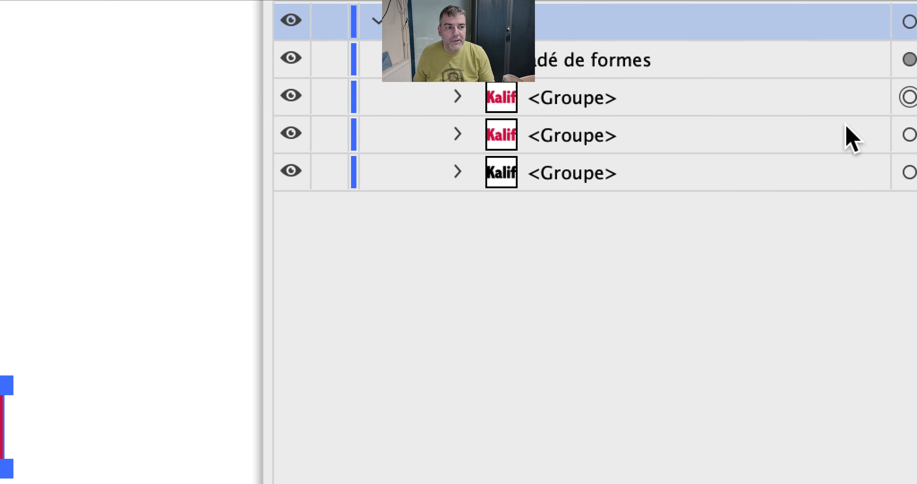
key("alt+super+8")
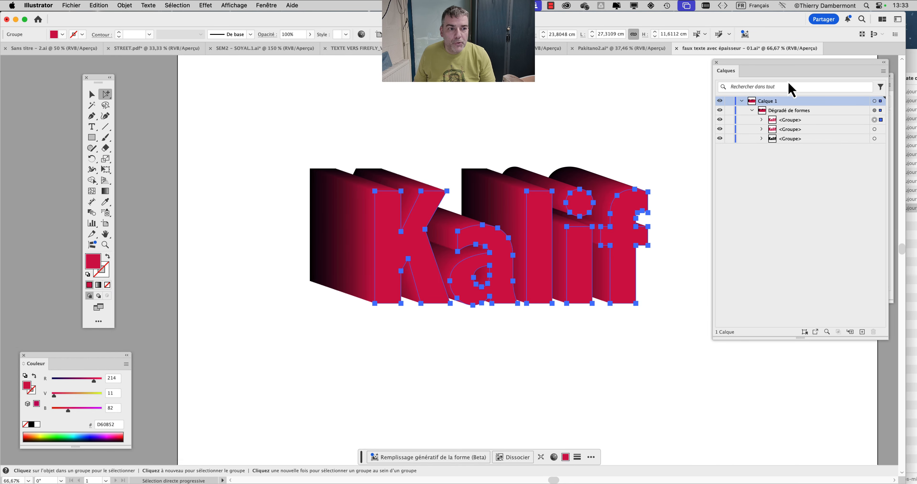
left_click_drag(758, 70, 316, 354)
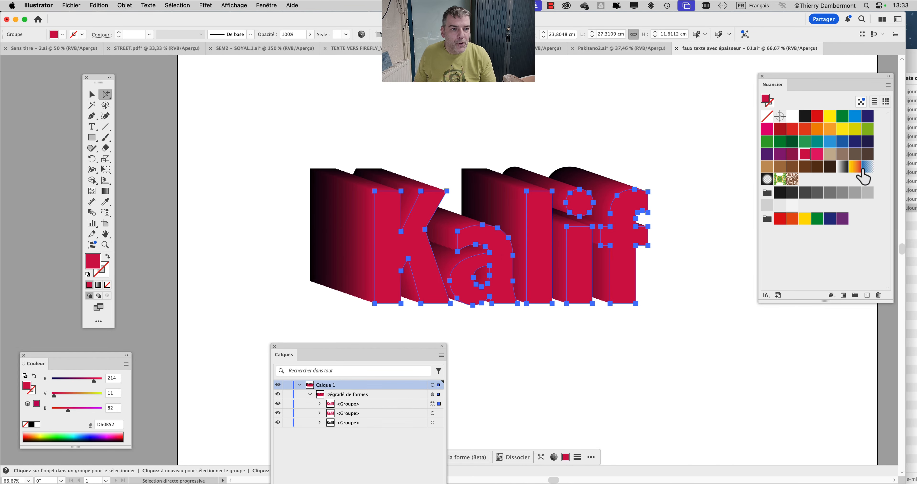
Step: Fill the pasted front word with the beige swatch (RGB 203, 187, 160) and deselect it
left_click(832, 156)
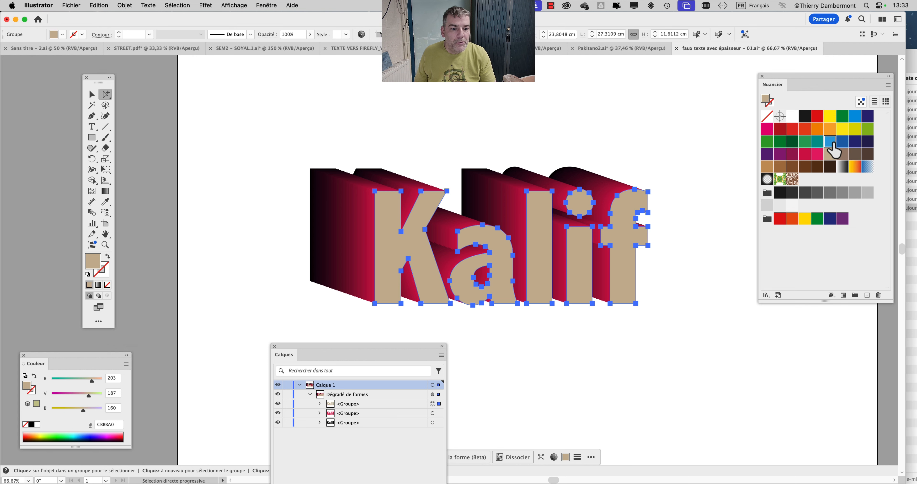
left_click(830, 144)
left_click(843, 165)
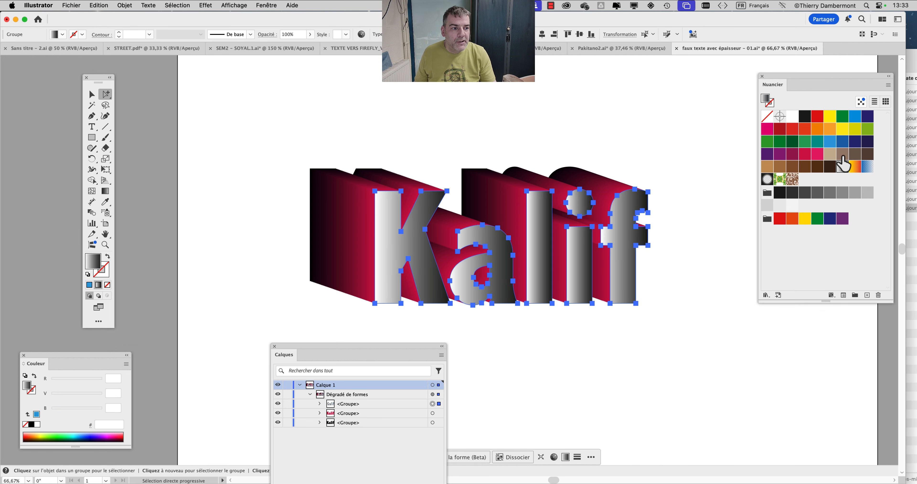
left_click(856, 167)
left_click(830, 156)
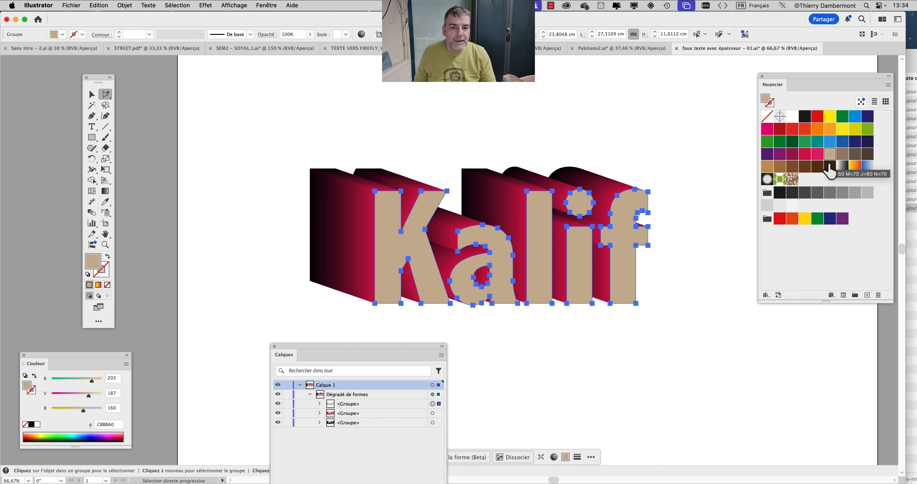
left_click(593, 125)
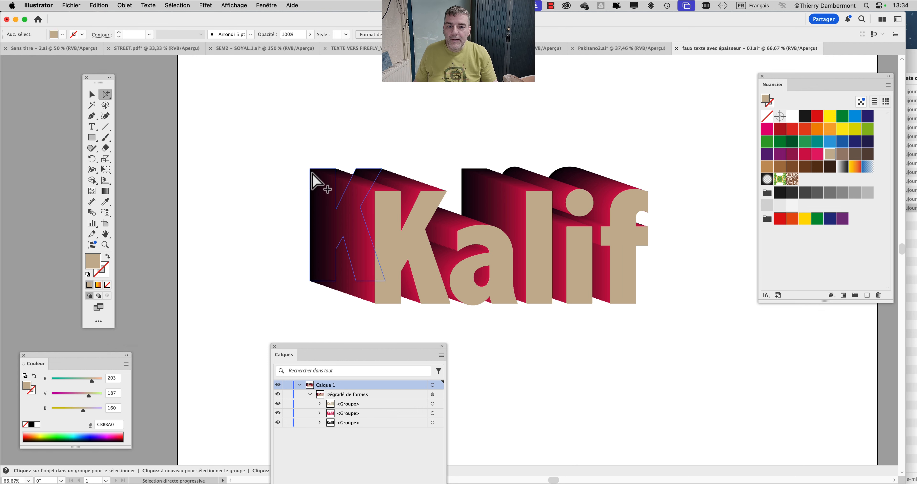
Step: Move the whole black back word slightly closer to the beige front word to shorten the extrusion
left_click(317, 180)
left_click(317, 179)
mouse_move(317, 180)
left_mouse_down()
mouse_move(311, 207)
mouse_move(325, 206)
mouse_move(297, 186)
mouse_move(326, 180)
left_mouse_up()
left_click(95, 93)
left_click(218, 155)
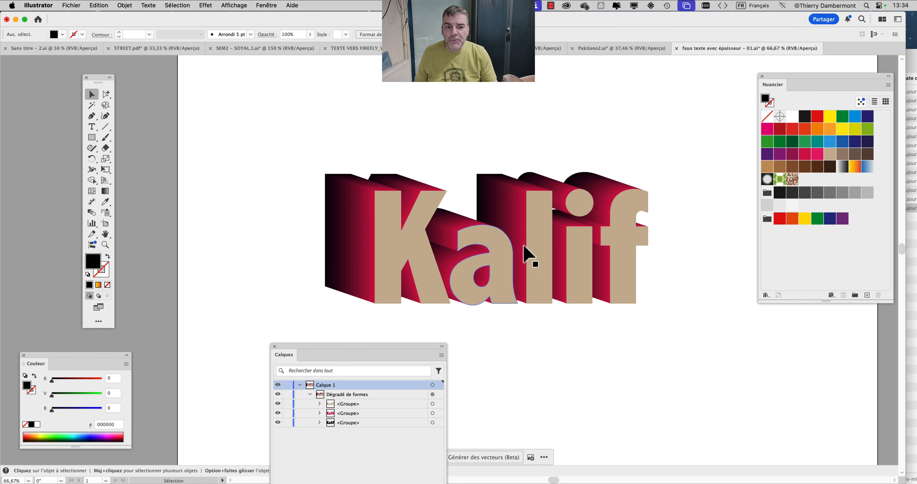
scroll(527, 241, "up", 1)
key("space")
left_click_drag(376, 210, 327, 159)
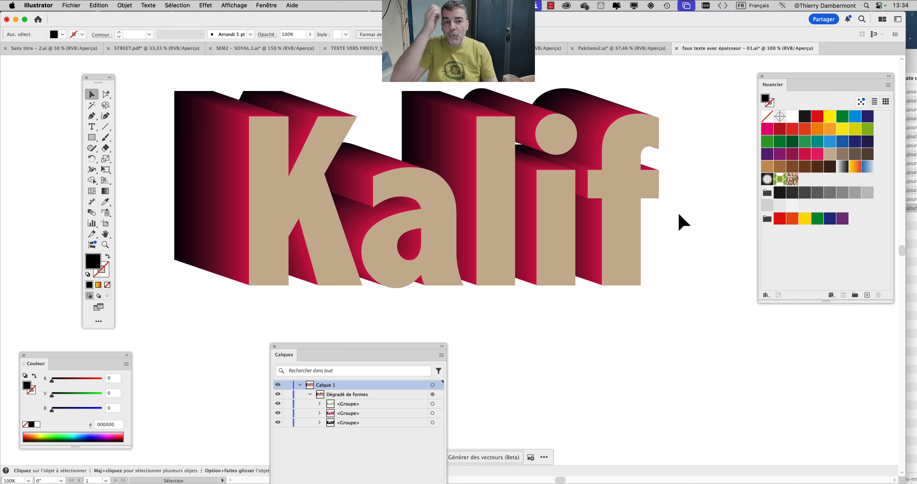
scroll(703, 207, "down", 3)
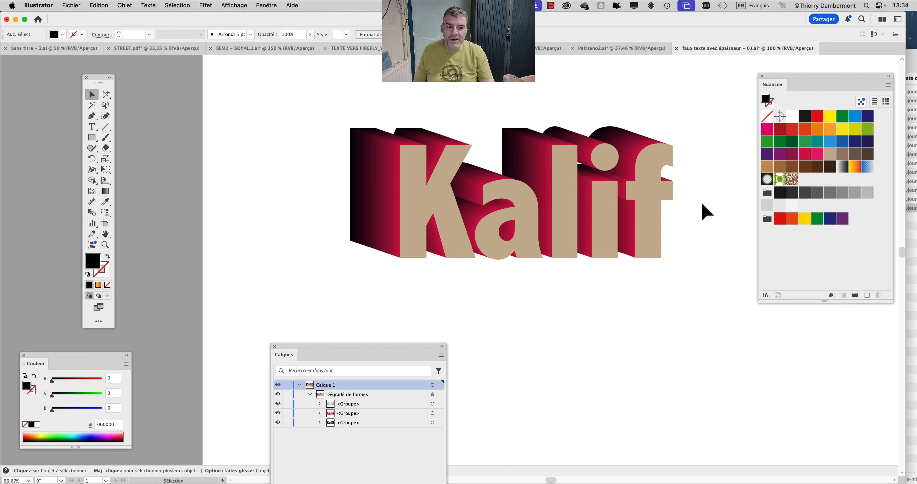
key("space")
left_click_drag(576, 227, 489, 223)
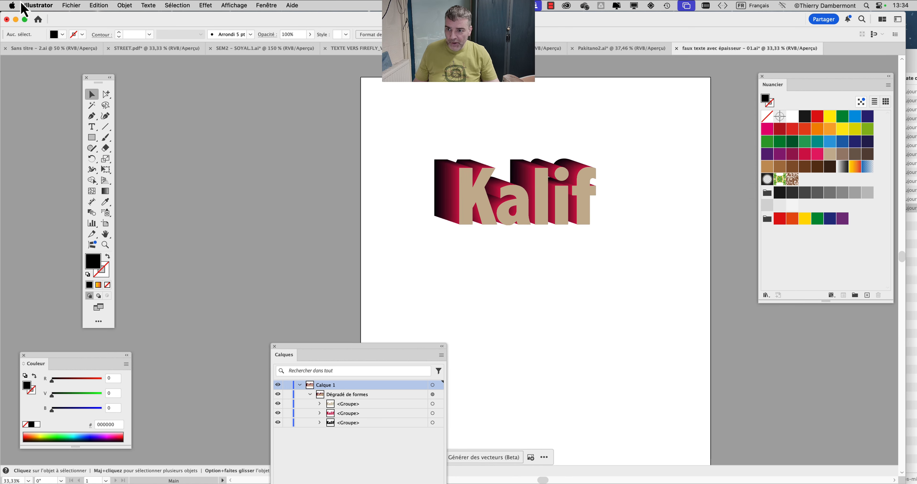
Step: Save the document as "faux texte avec épaisseur - 02.ai" in the SEM2 - LUNDI folder, using the Illustrator 2020 version
left_click(71, 5)
left_click(103, 102)
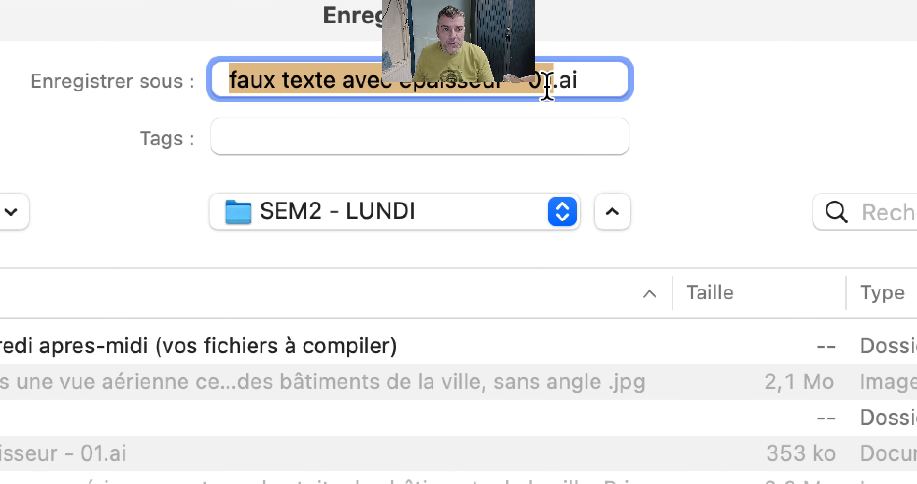
left_click_drag(556, 86, 543, 84)
type("2")
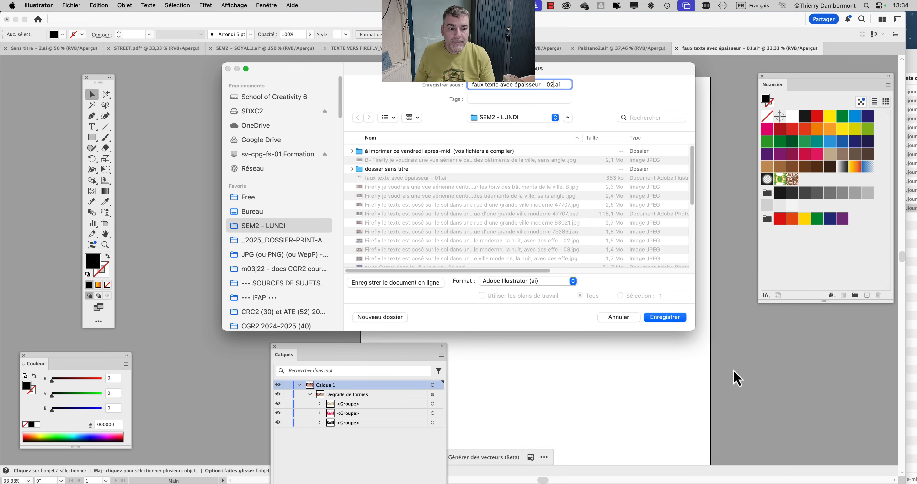
left_click(665, 318)
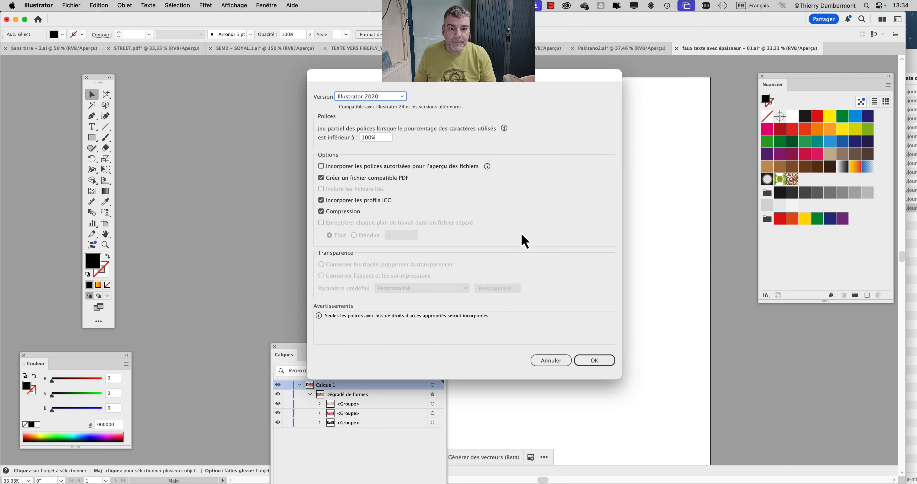
left_click(584, 356)
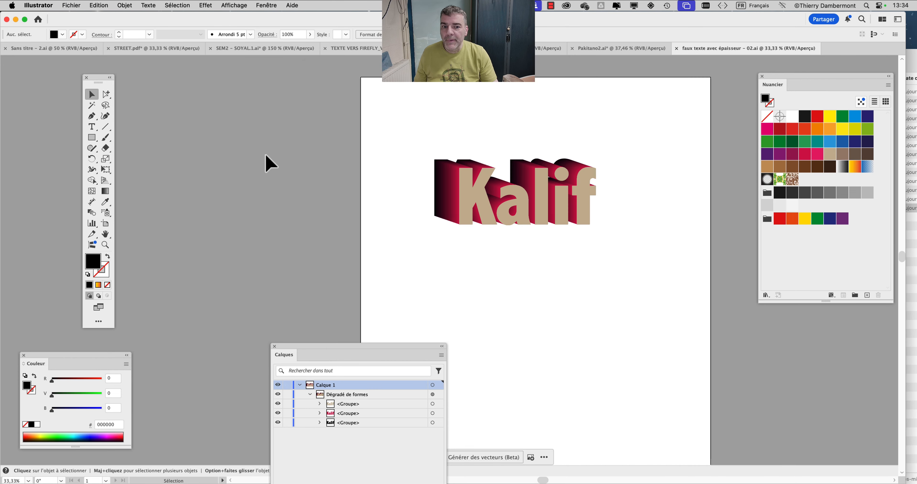
Step: Resize the artboard with the Artboard tool to a smaller landscape format that frames the Kalif text with margins
scroll(336, 207, "down", 1)
left_click_drag(269, 204, 168, 140)
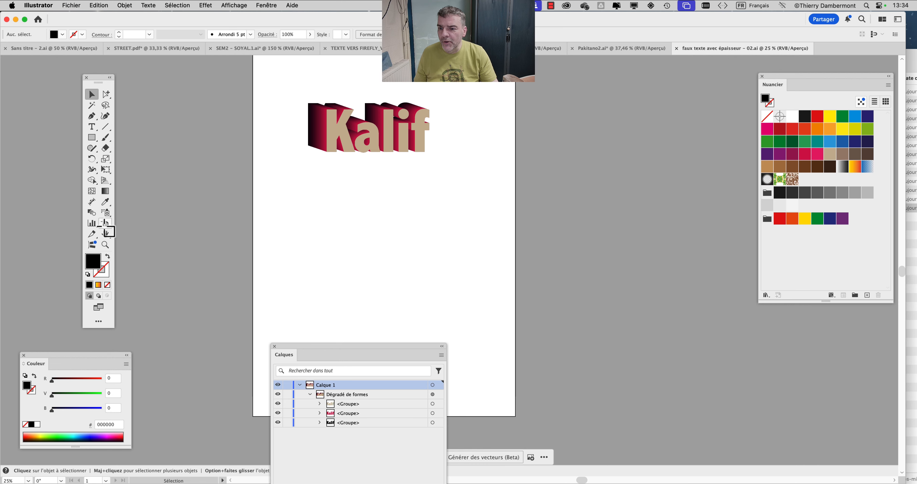
left_click(104, 223)
left_click_drag(290, 351, 564, 359)
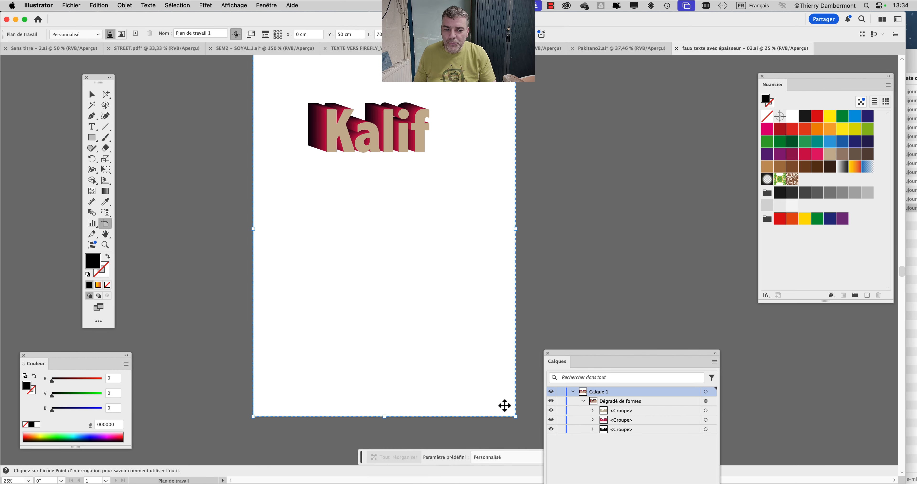
left_click_drag(516, 416, 447, 172)
left_click_drag(421, 283, 445, 412)
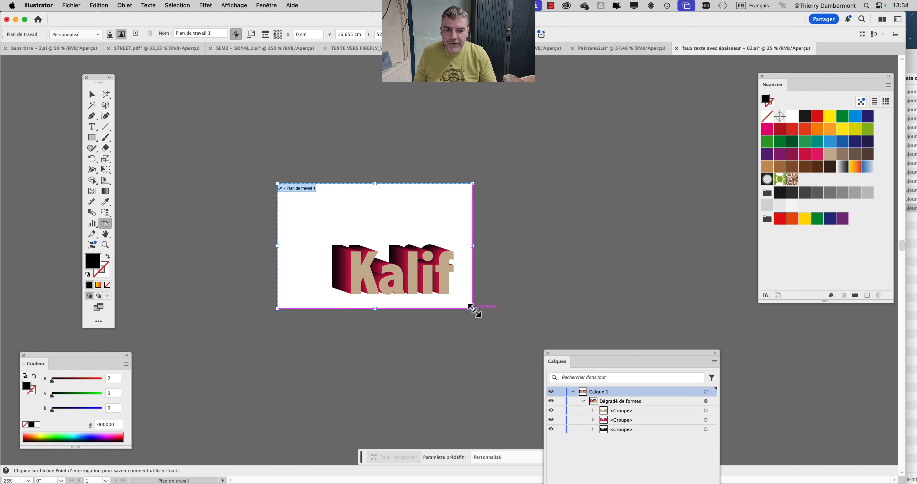
left_click_drag(473, 308, 526, 352)
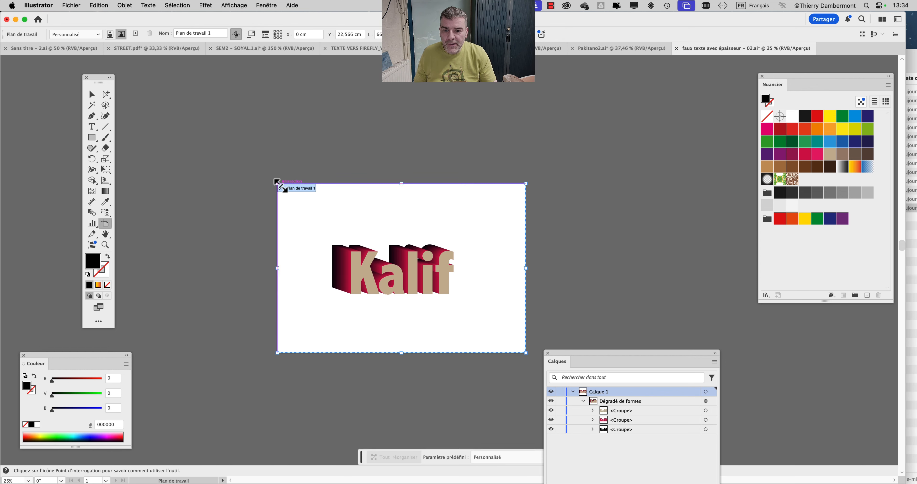
mouse_move(277, 183)
left_mouse_down()
mouse_move(293, 192)
mouse_move(282, 188)
left_mouse_up()
left_click(92, 94)
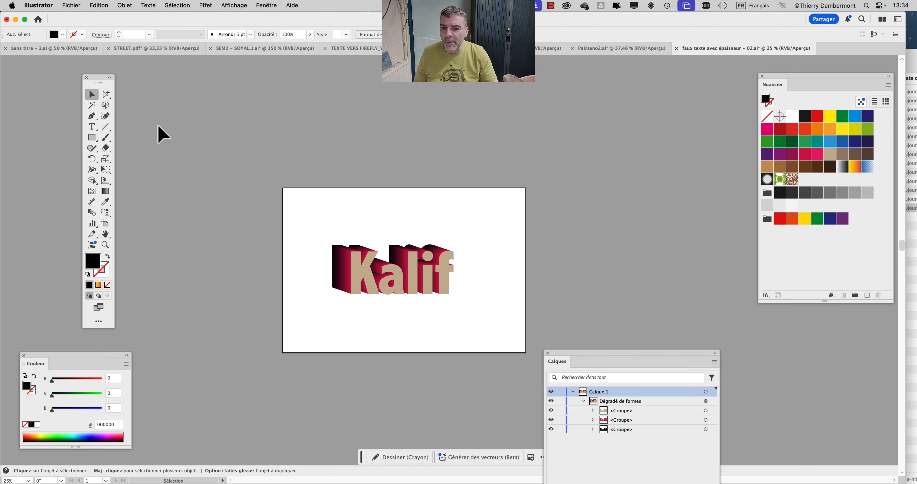
Step: Draw a black rectangle about 53 cm high that extends past every artboard edge and send it behind the text
left_click(92, 137)
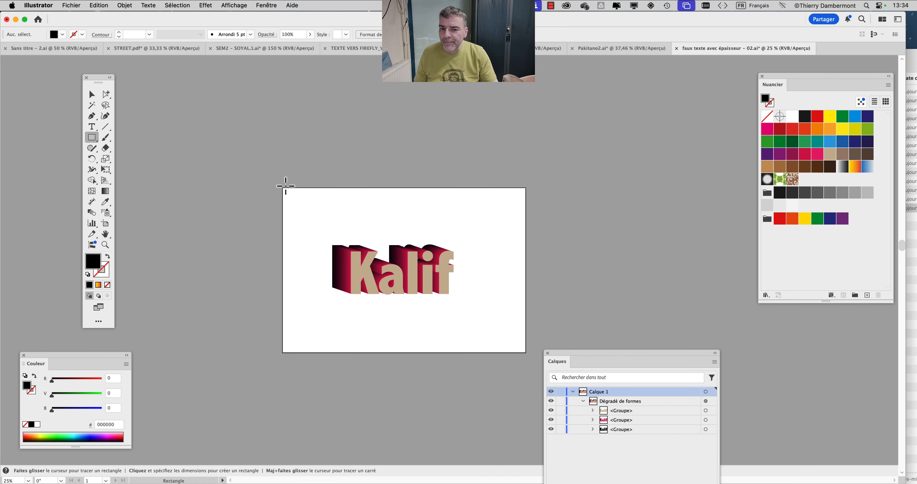
mouse_move(268, 171)
left_mouse_down()
mouse_move(568, 384)
mouse_move(551, 370)
left_mouse_up()
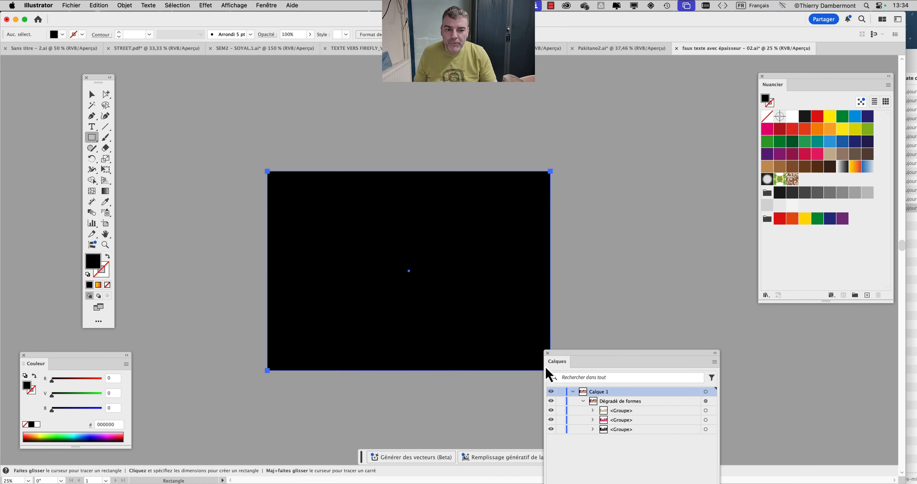
left_click(125, 5)
mouse_move(149, 24)
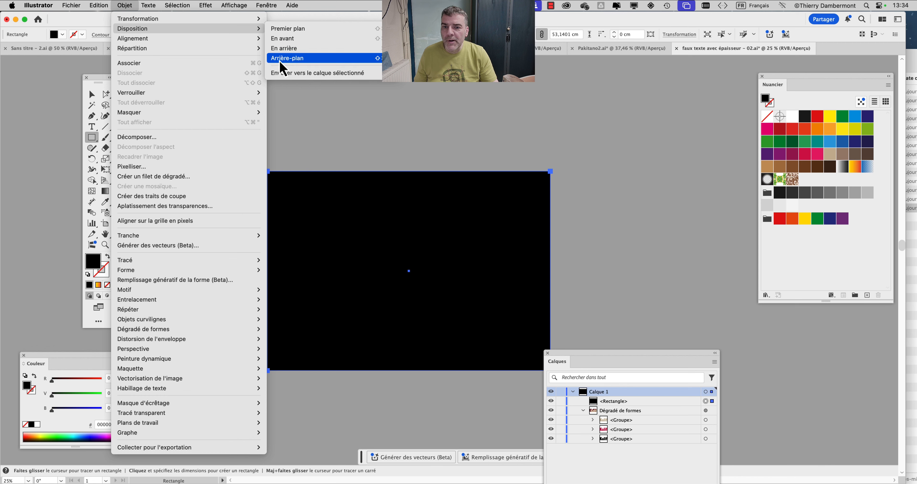
left_click(281, 59)
left_click(92, 94)
left_click(200, 113)
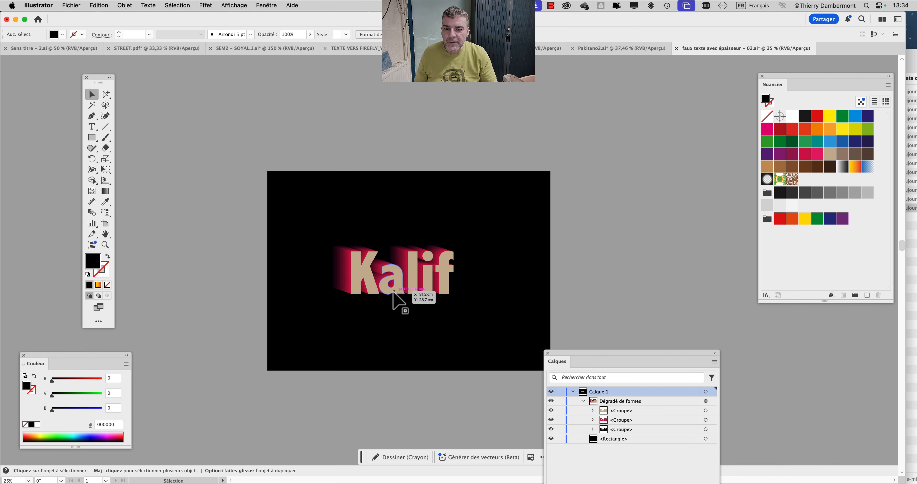
Step: Fill the whole black back word of the blend with orange (RGB 249, 178, 51) and deselect it
scroll(394, 291, "up", 2)
left_click(107, 94)
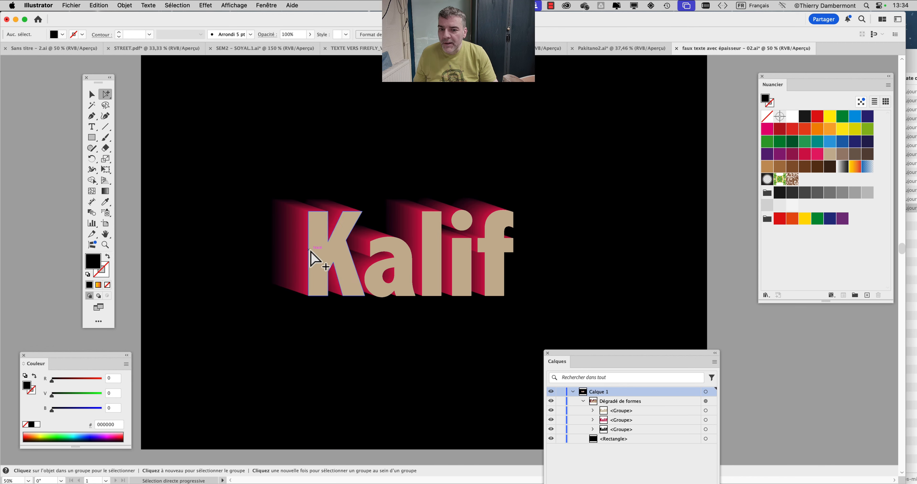
left_click(297, 227)
left_click(289, 223)
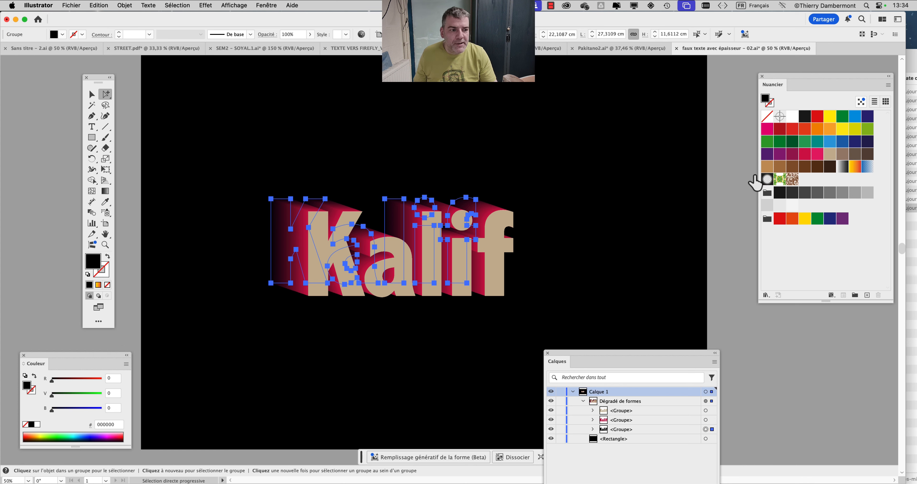
left_click(767, 166)
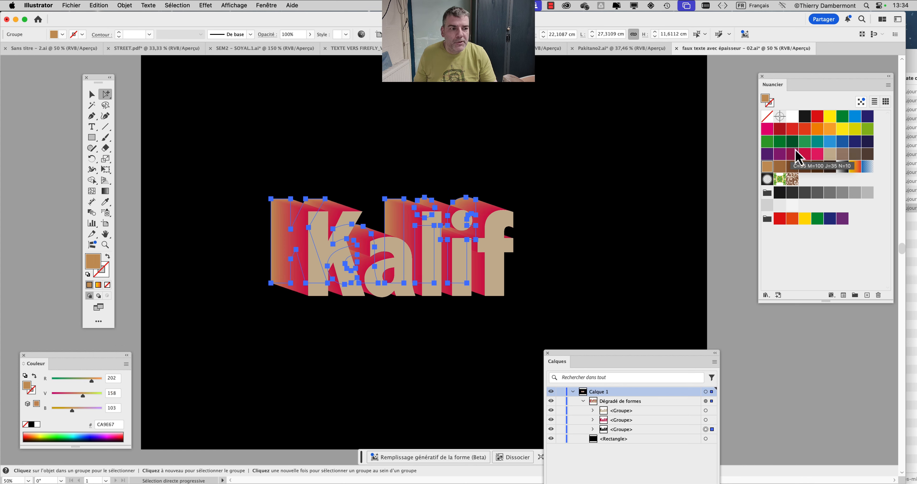
left_click(828, 132)
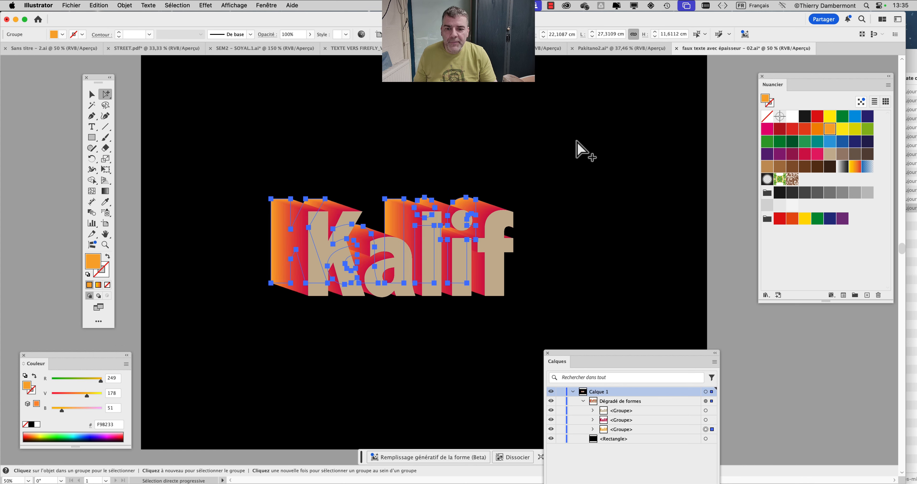
left_click(713, 201)
Step: Fill the whole front beige word of the blend with yellow (RGB 252, 234, 16) and deselect it
left_click(320, 249)
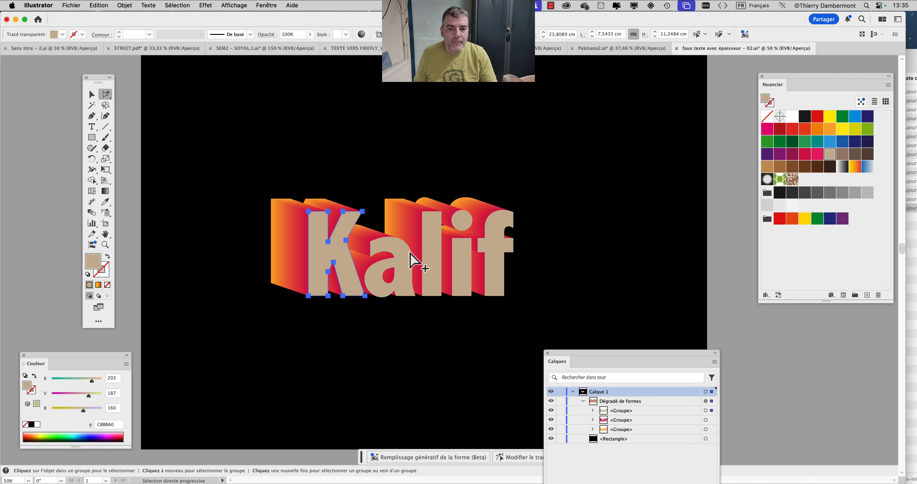
left_click(323, 261)
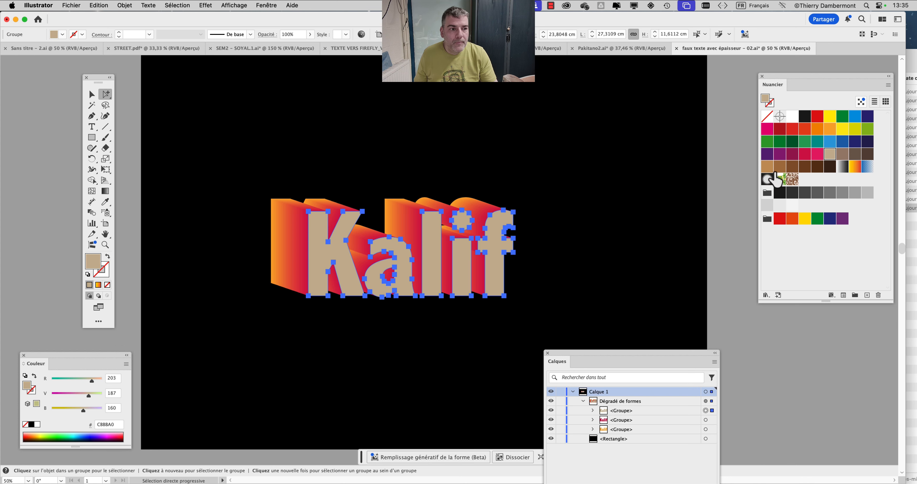
left_click(805, 117)
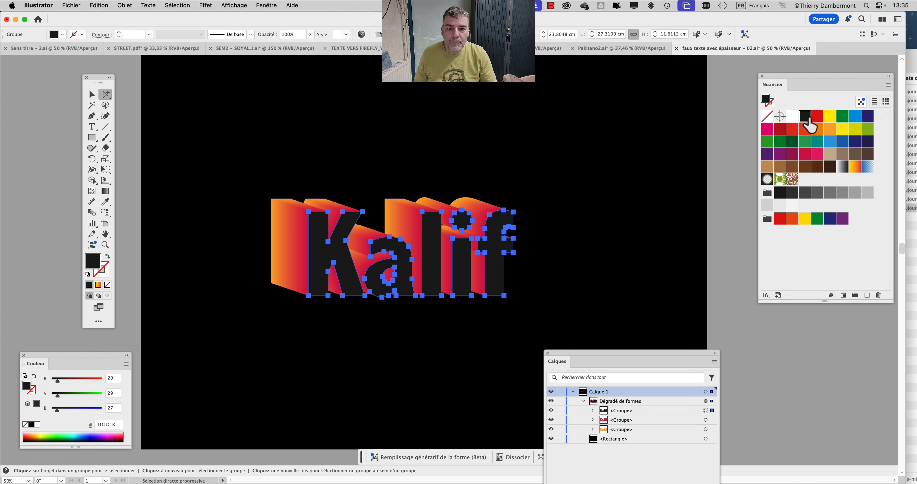
left_click(832, 118)
left_click(855, 118)
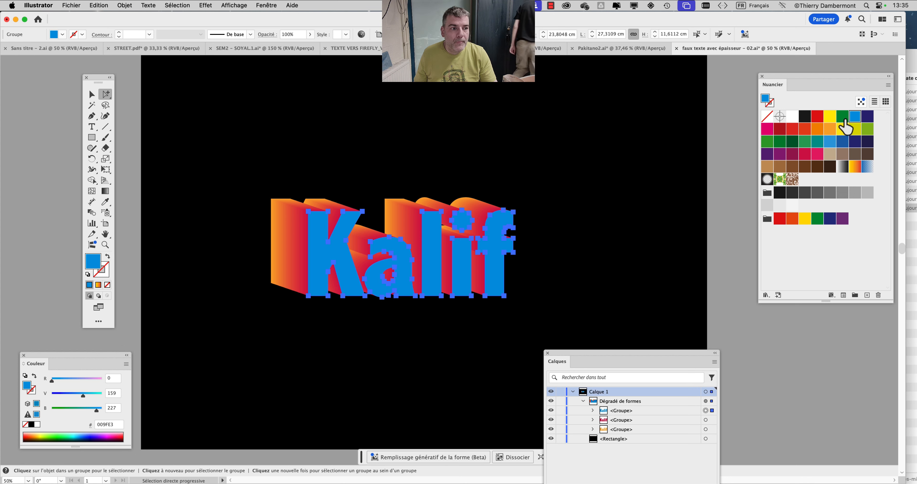
left_click(841, 118)
left_click(842, 130)
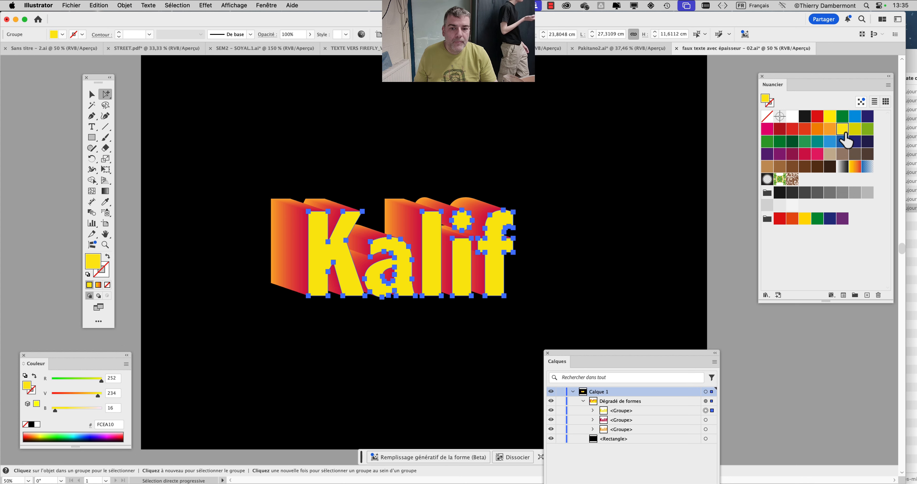
left_click(739, 212)
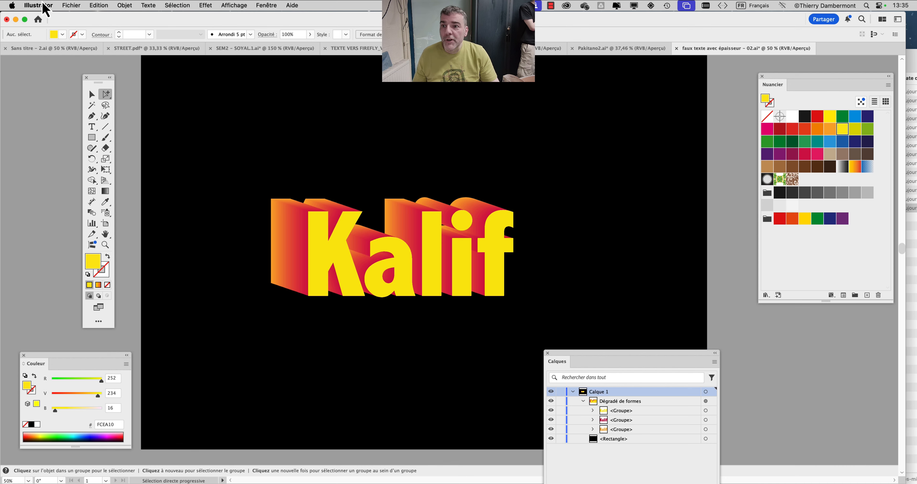
Step: Save the document and export it as the PNG "faux texte avec épaisseur - 02.png" at 300 ppi in the SEM2 - LUNDI folder
left_click(71, 5)
left_click(157, 91)
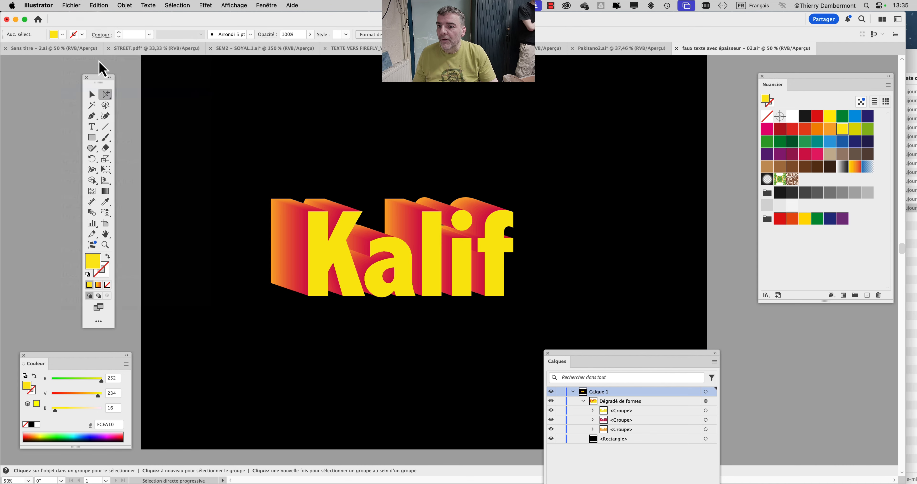
left_click(81, 7)
mouse_move(93, 218)
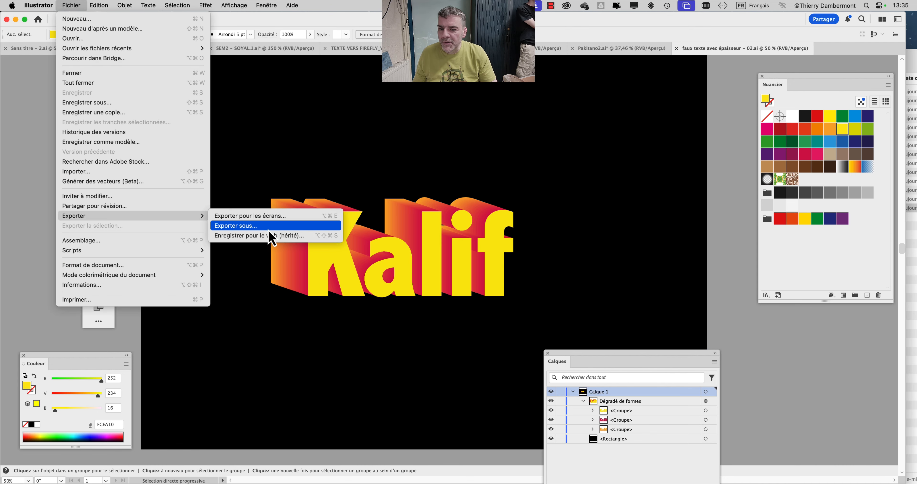
left_click(269, 229)
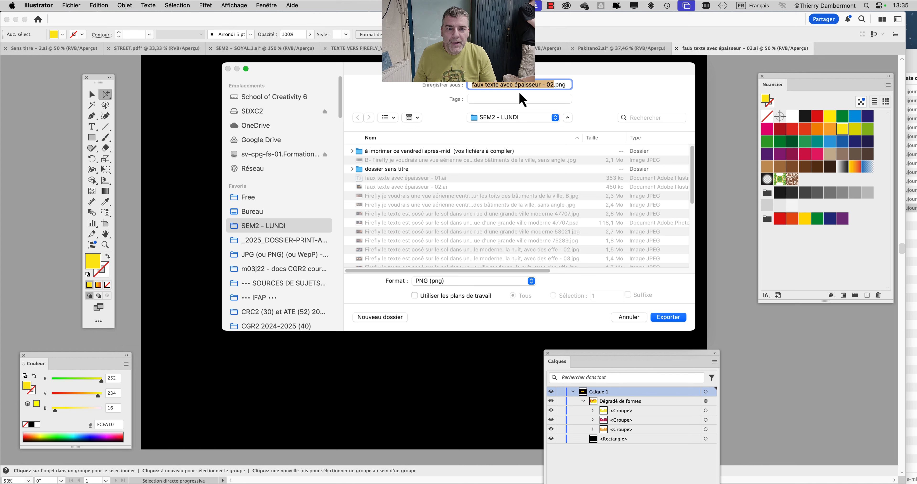
left_click(668, 317)
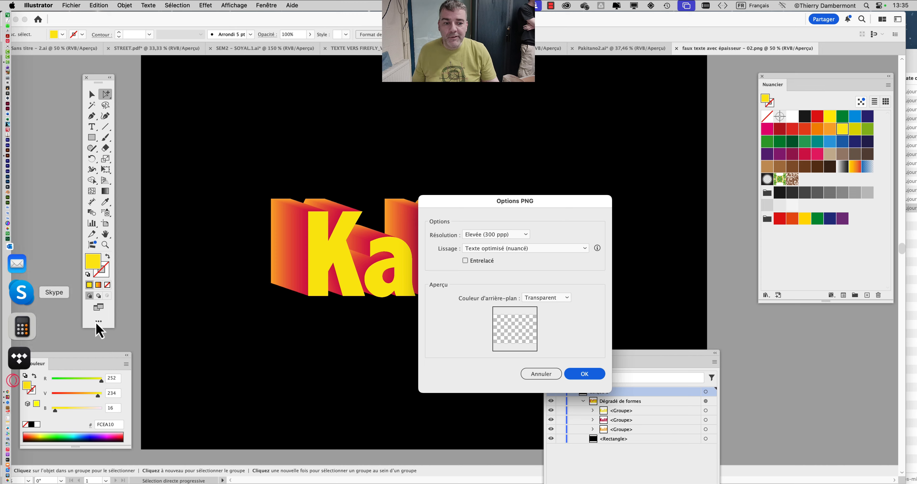
key("Return")
Step: Switch to Firefox, open firefly.adobe.com in a new tab and enlarge the browser window to fill the screen
mouse_move(1, 290)
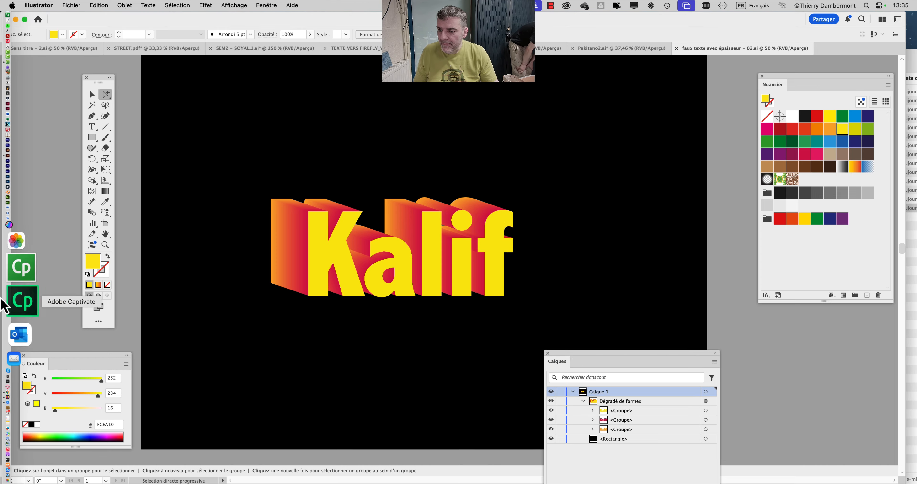
left_click(20, 328)
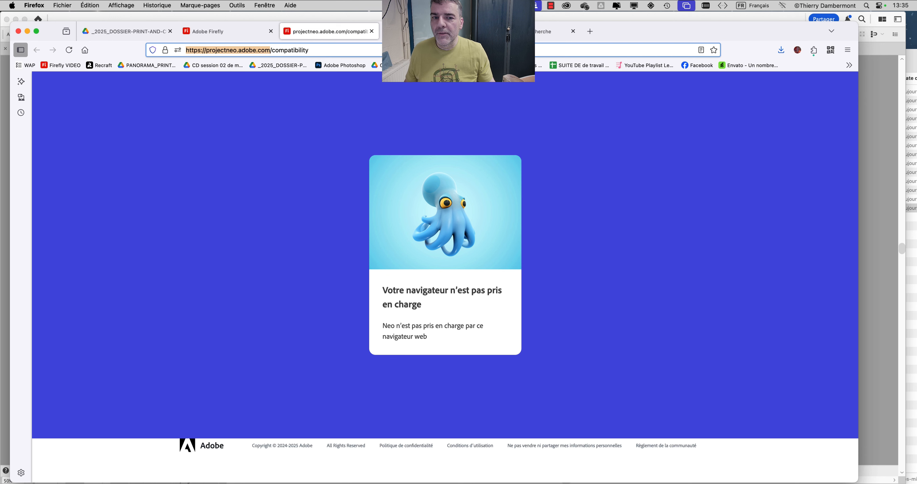
left_click(590, 32)
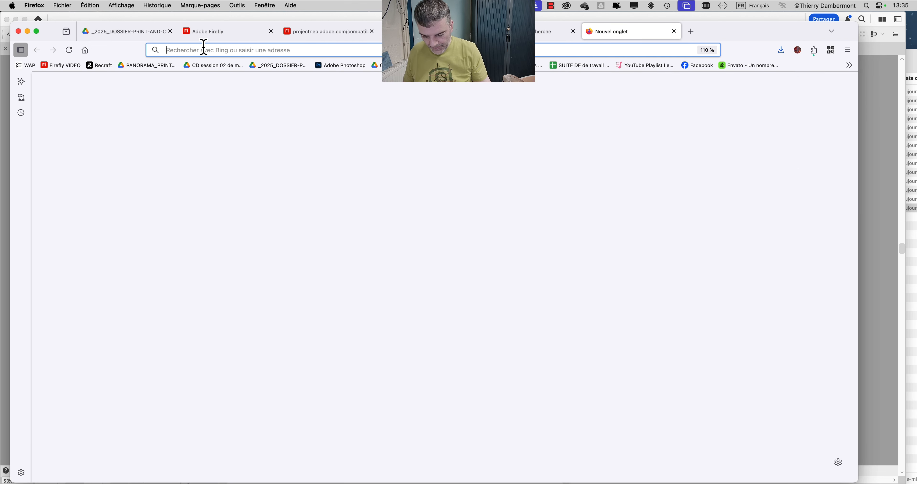
type("f")
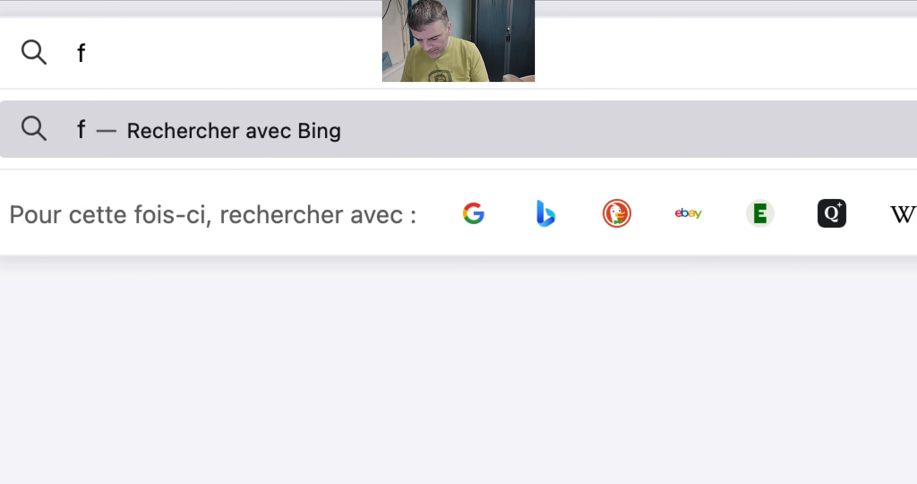
type("irefly.ado")
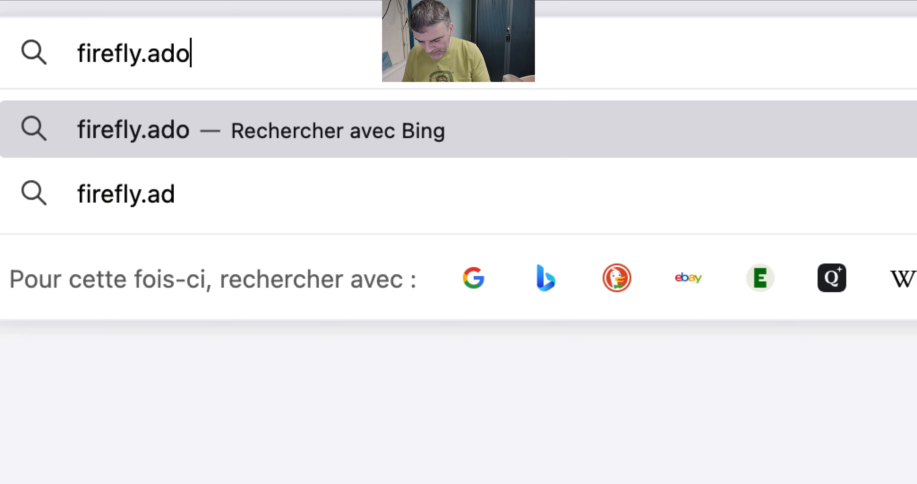
type("be.com")
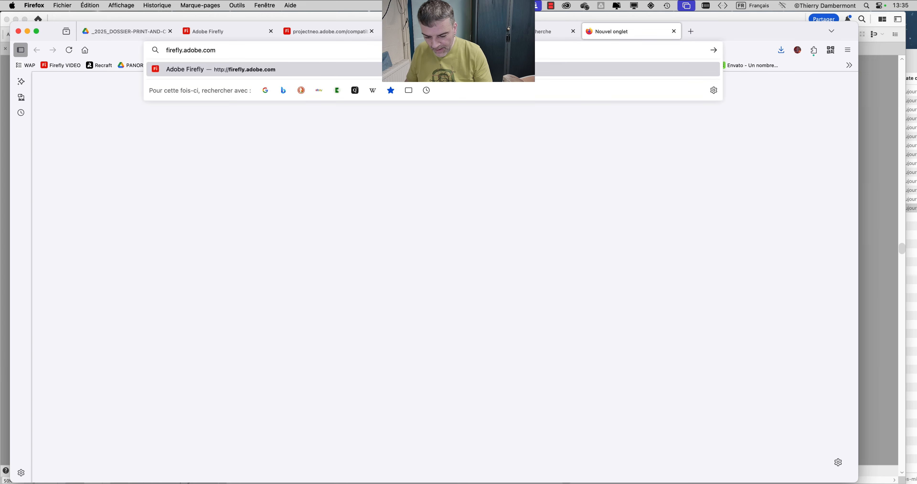
key("Return")
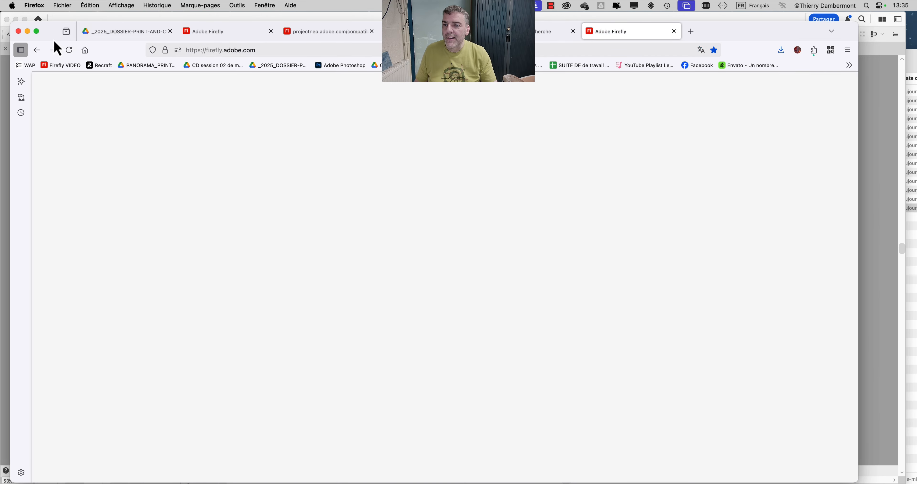
left_click_drag(54, 28, 45, 17)
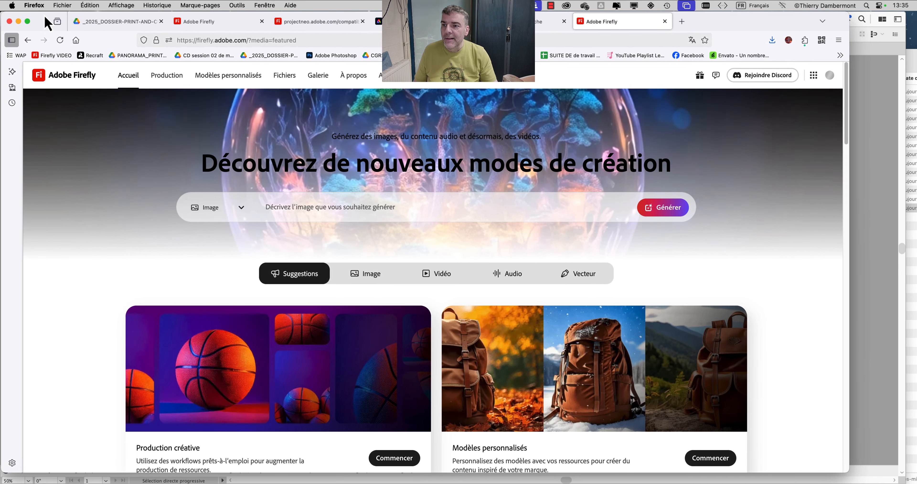
left_click_drag(848, 472, 916, 482)
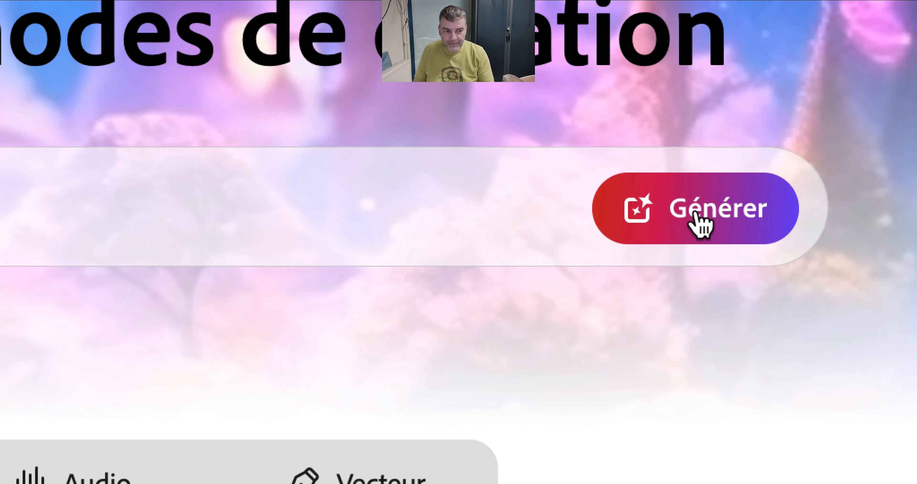
Step: Open Firefly's text-to-image generator and enter the prompt "un texte en pierres dans un champ avec des brebis"
left_click(694, 215)
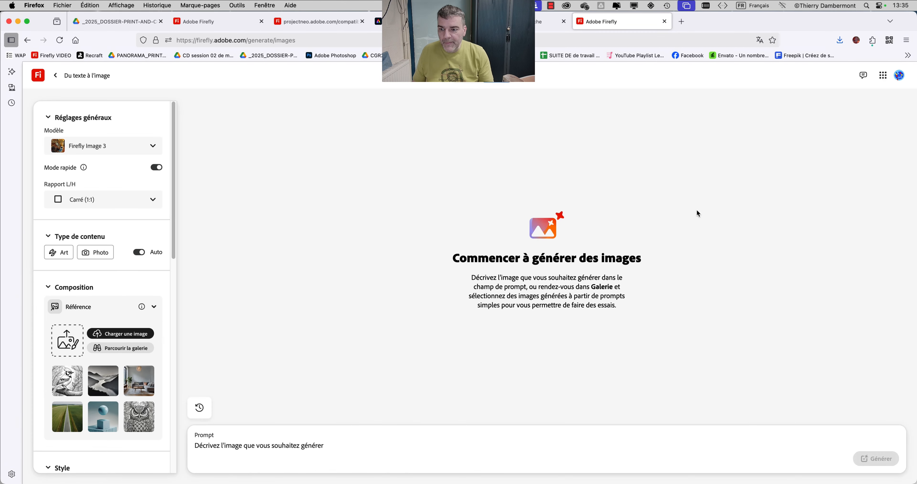
scroll(127, 338, "down", 5)
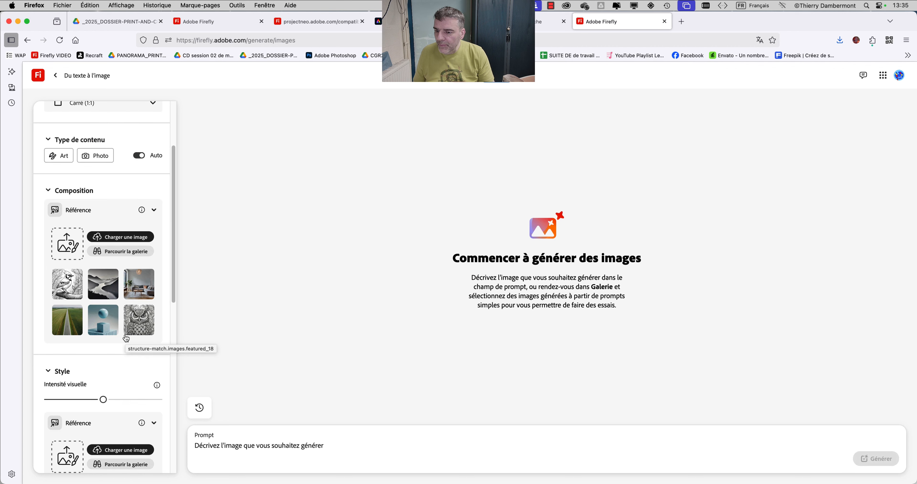
scroll(127, 347, "down", 10)
left_click(237, 450)
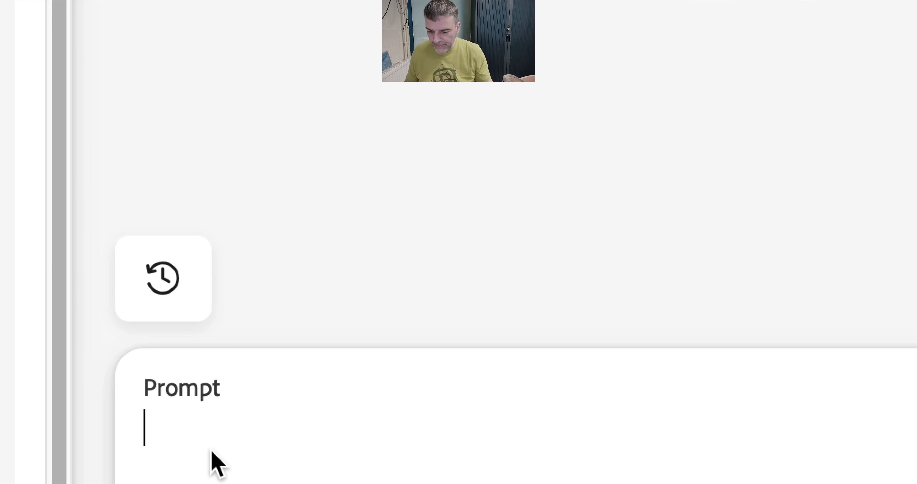
type("u")
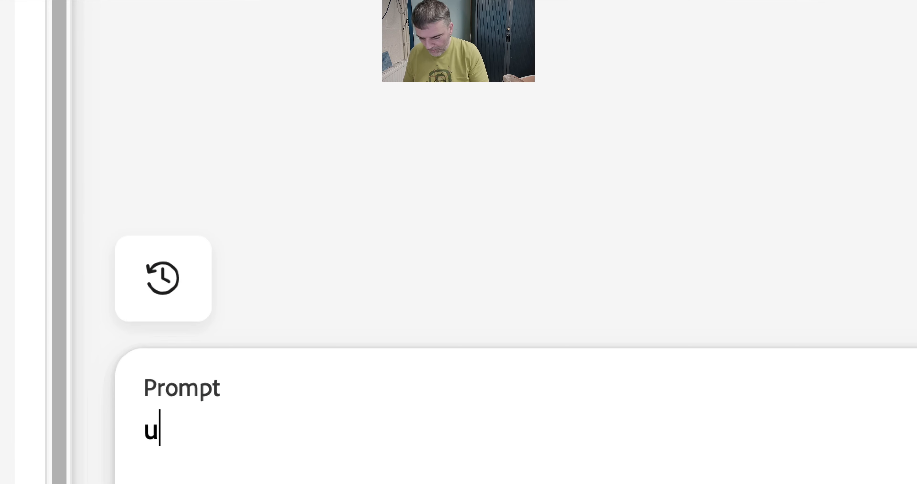
type("n texte en pierr")
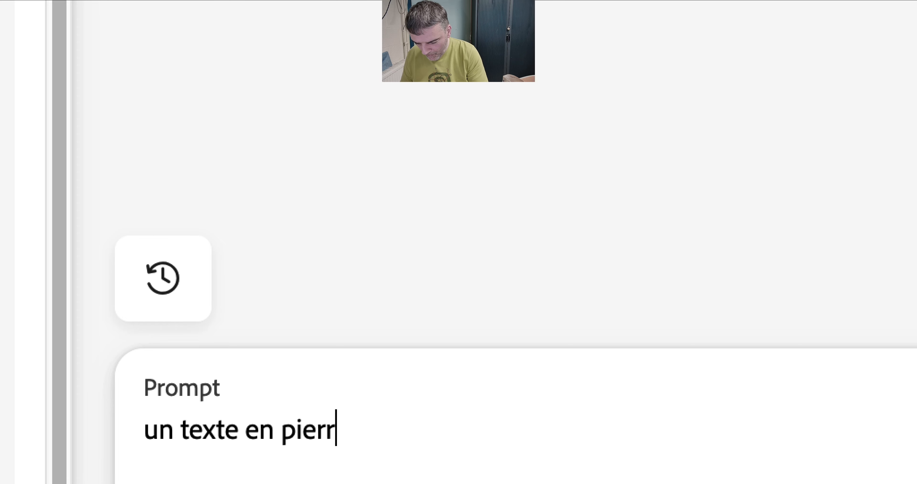
type("es dans un champ")
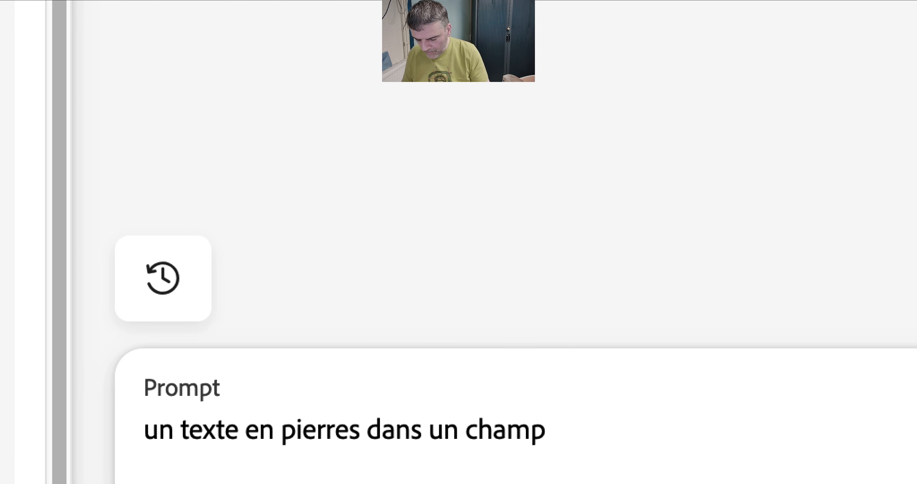
type(" avec des b")
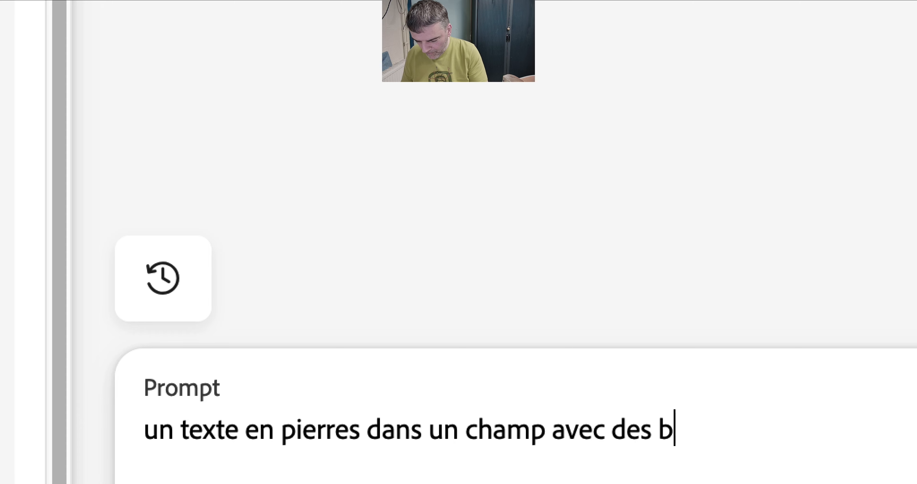
type("rebis")
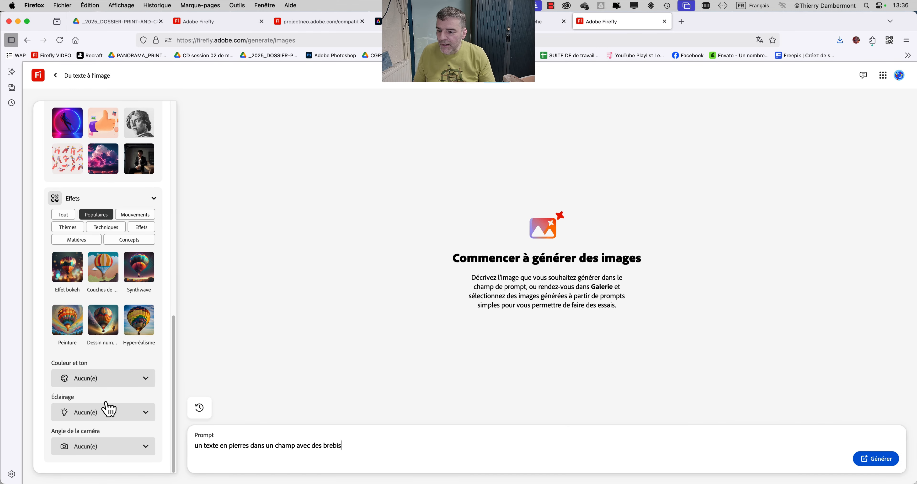
Step: Load the exported Kalif PNG from the SEM2 - LUNDI folder as the composition reference and generate the images
scroll(107, 355, "up", 5)
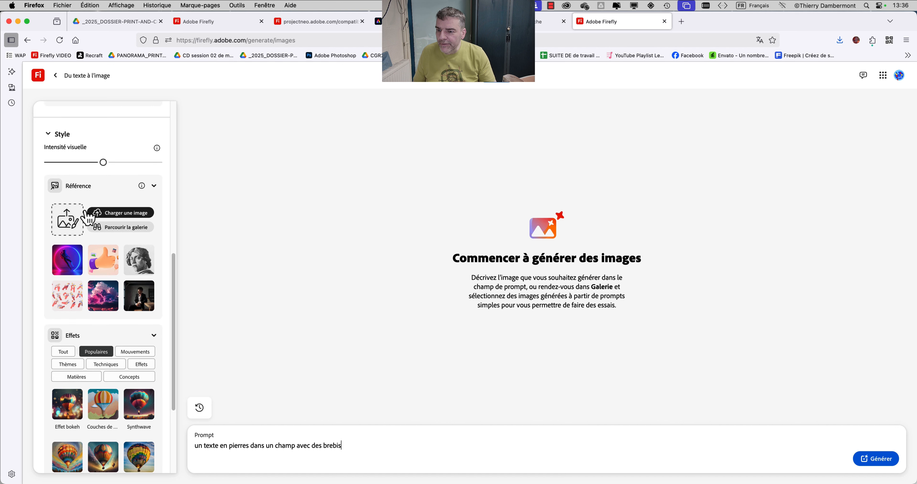
scroll(86, 212, "up", 5)
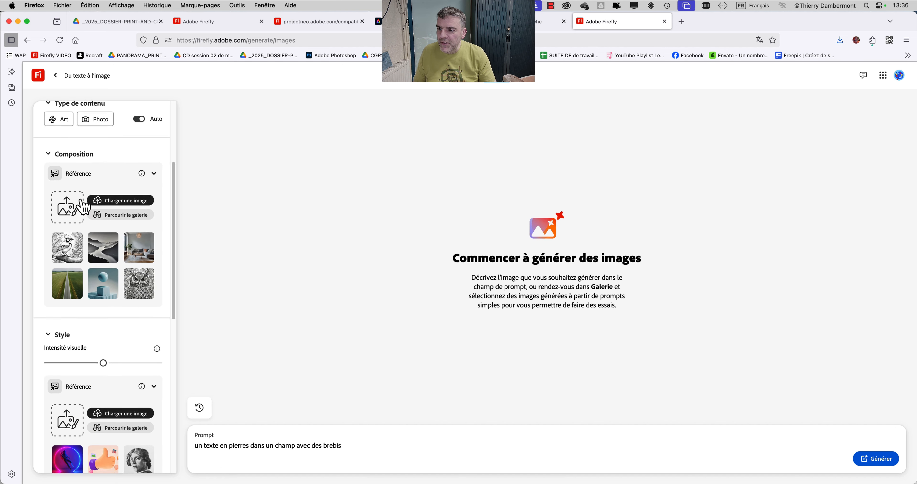
scroll(82, 206, "up", 2)
key("super+Tab")
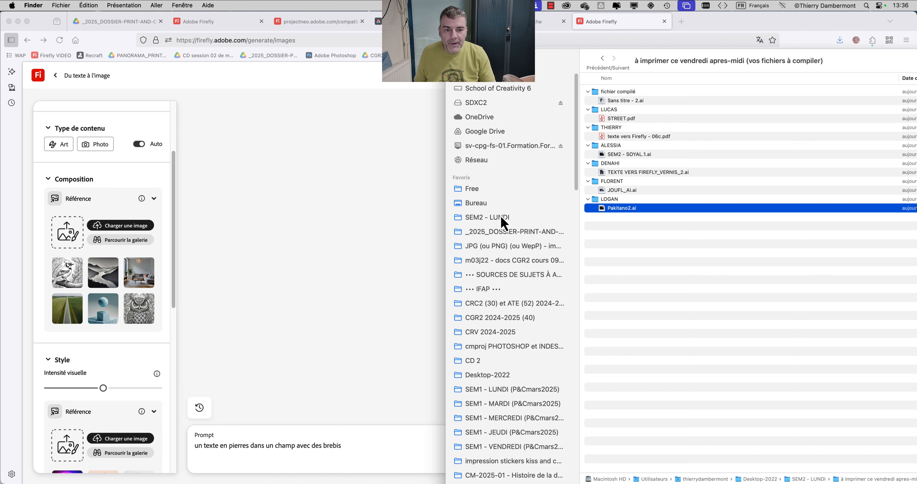
left_click(498, 217)
left_click_drag(609, 93, 63, 231)
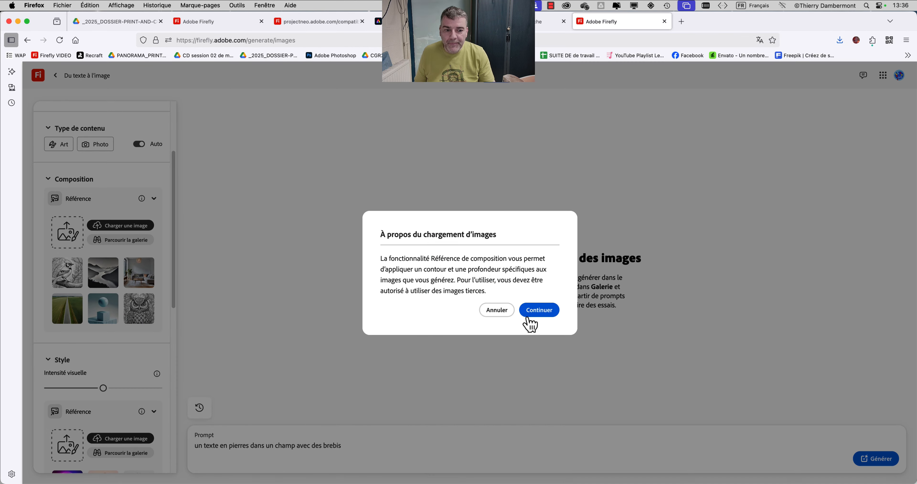
left_click(528, 322)
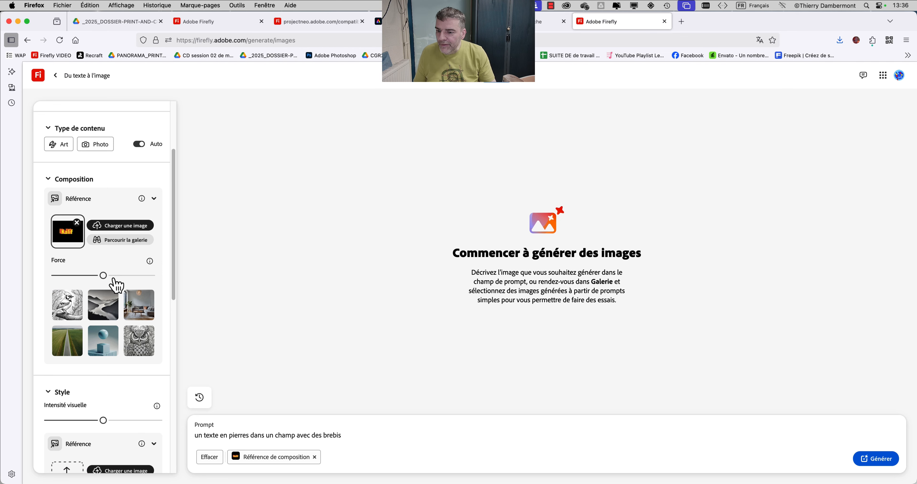
left_click(890, 460)
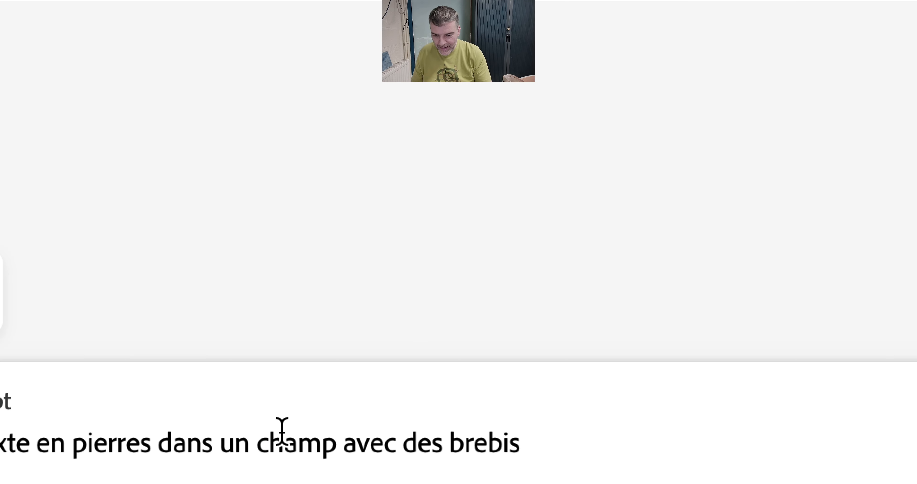
Step: Extend the end of the prompt with ", il y a des brebis devant le texte"
left_click(586, 438)
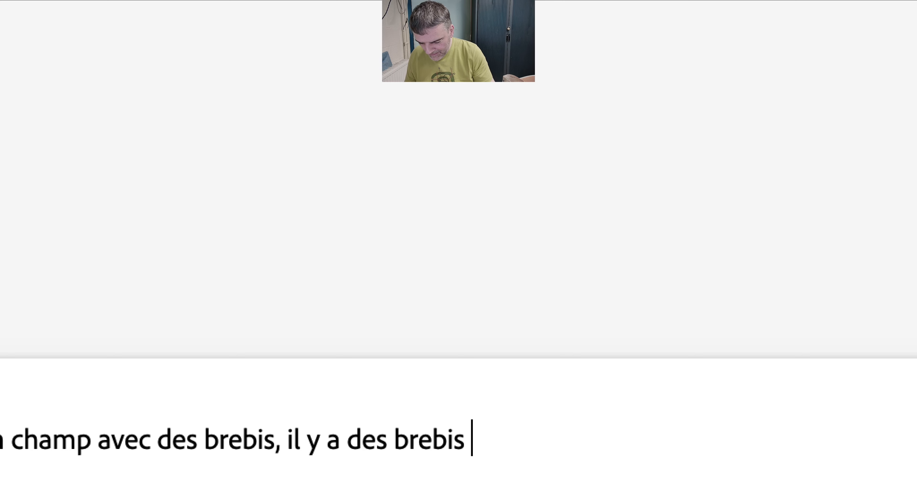
type("devant le texte")
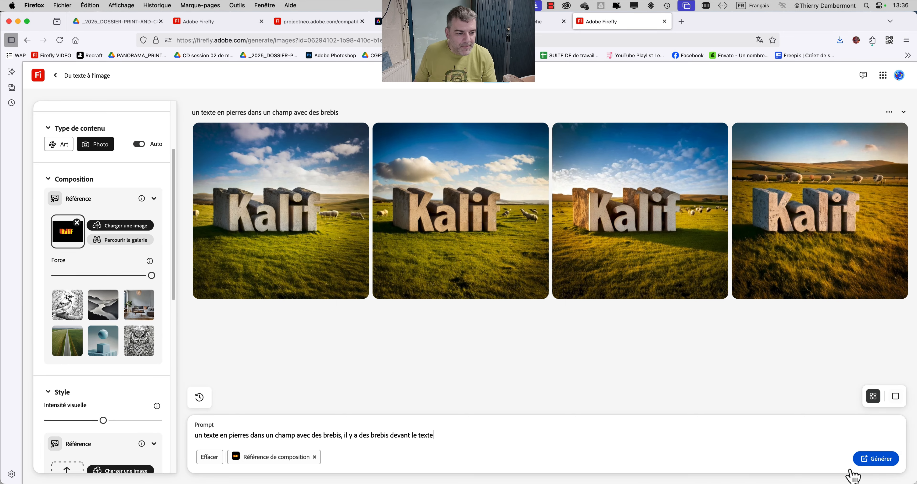
Step: Generate a new set of images from the extended prompt about sheep in front of the text
left_click(870, 460)
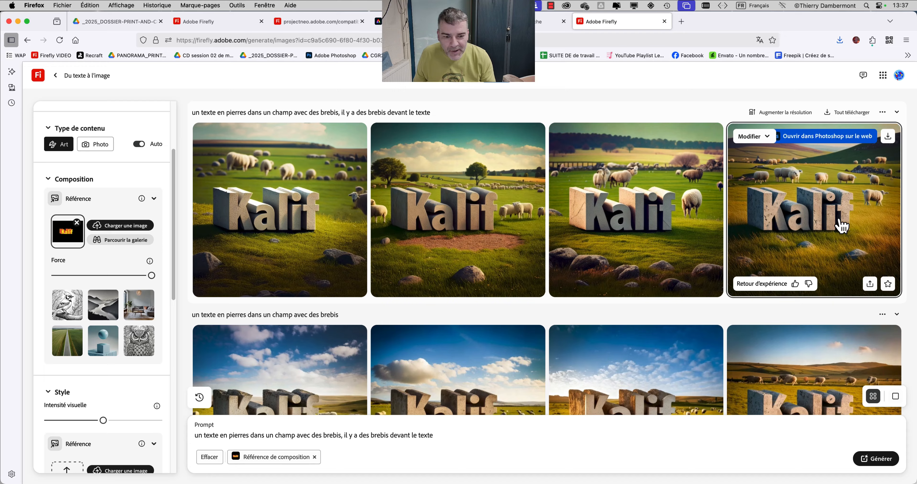
scroll(840, 224, "down", 3)
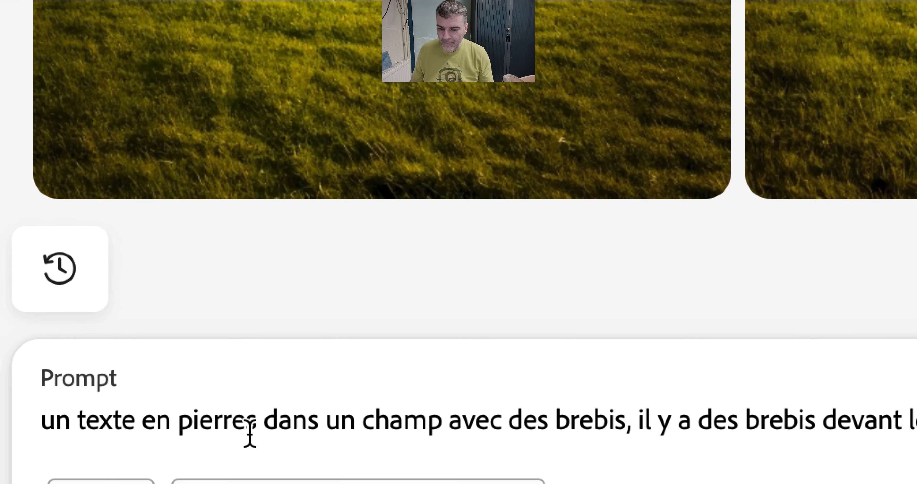
Step: Insert "anciennes irrégulières" after "pierres" in the prompt
left_click(261, 432)
type("andiennes irré")
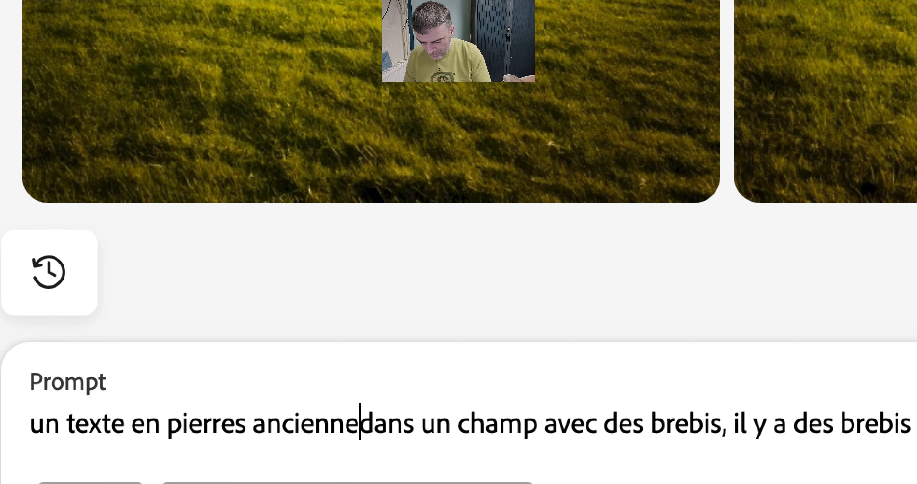
type("gulières")
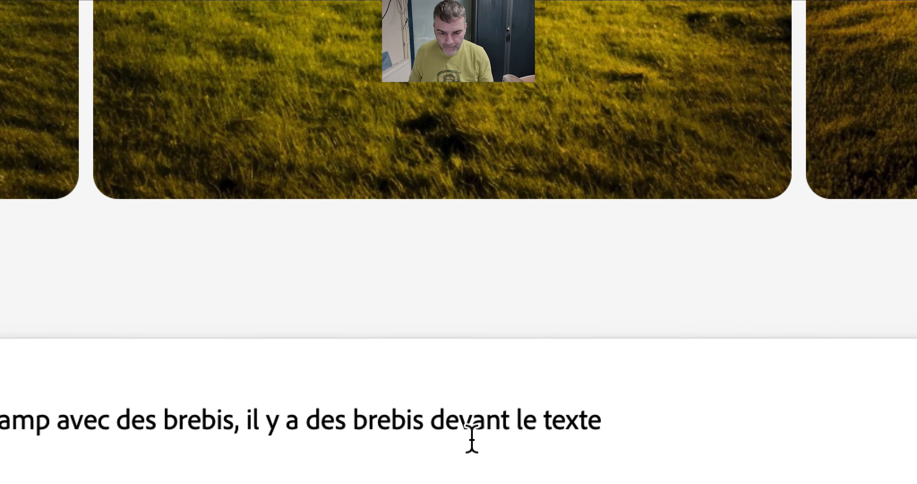
Step: Replace "devant le texte" at the end of the prompt with "sur le devant de la scène" and generate the images
left_click_drag(497, 433, 327, 434)
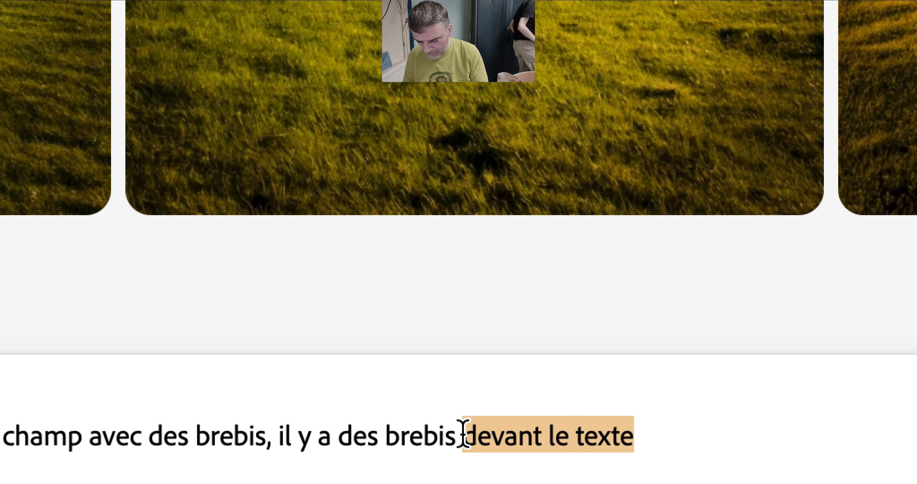
type("sur le devant d")
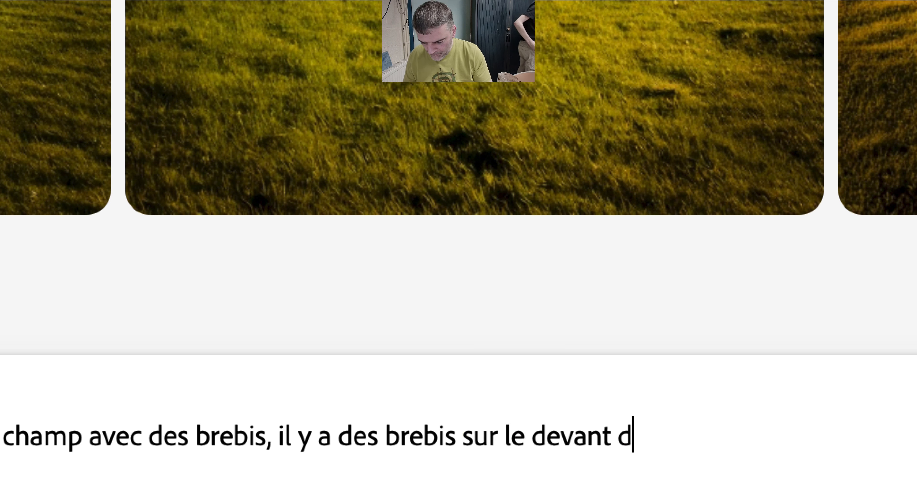
type("e la scène")
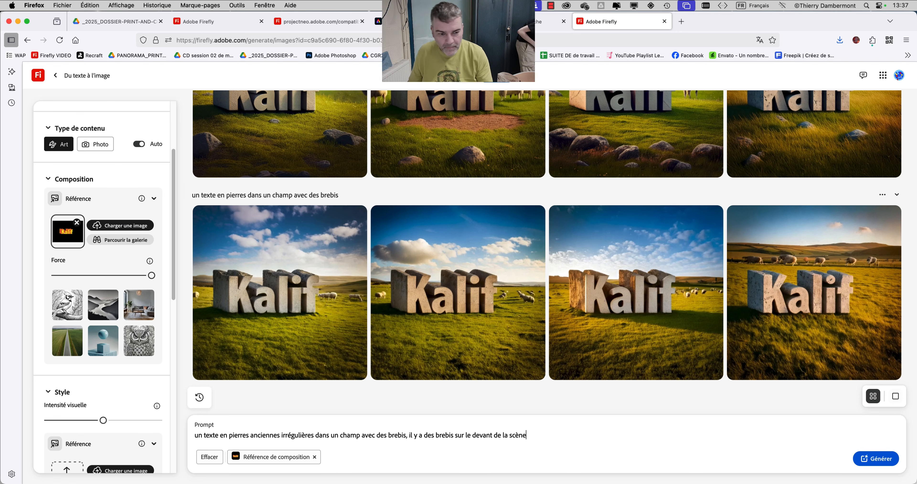
left_click(874, 463)
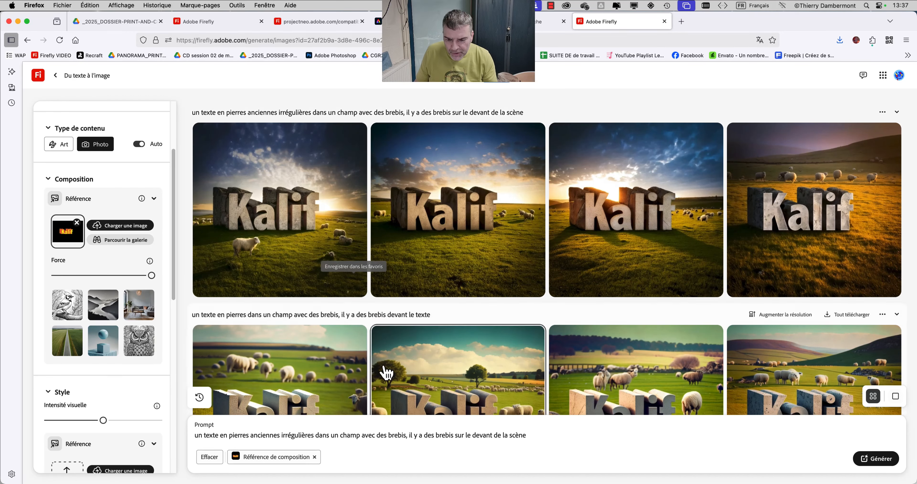
Step: Insert "plusieurs" before "pierres" in the prompt
mouse_move(790, 231)
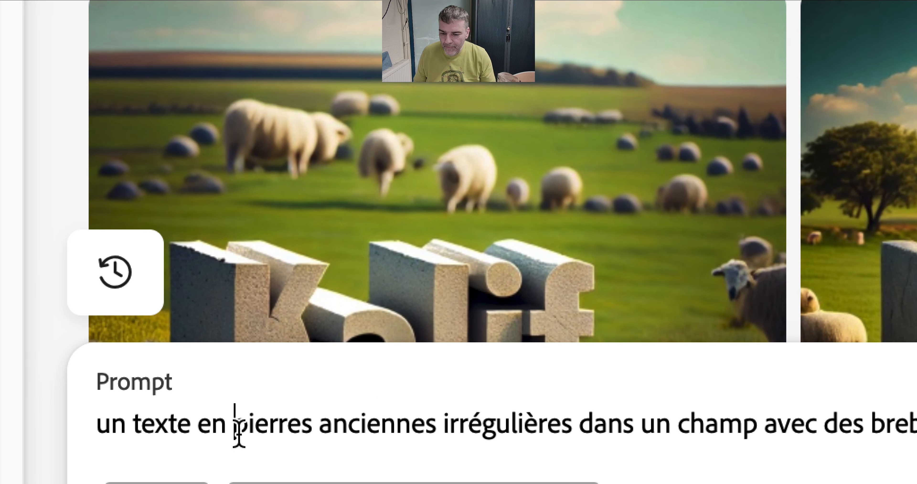
type("plusisur")
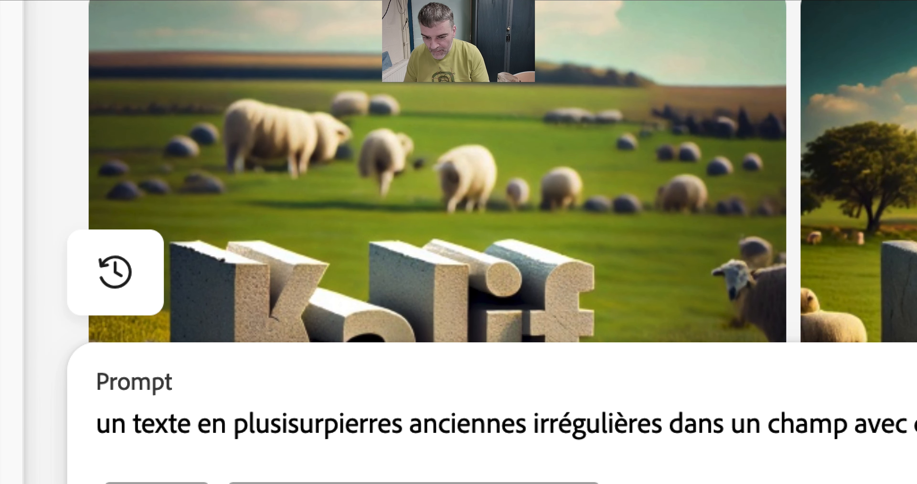
key("BackSpace")
key("BackSpace")
type("eurs")
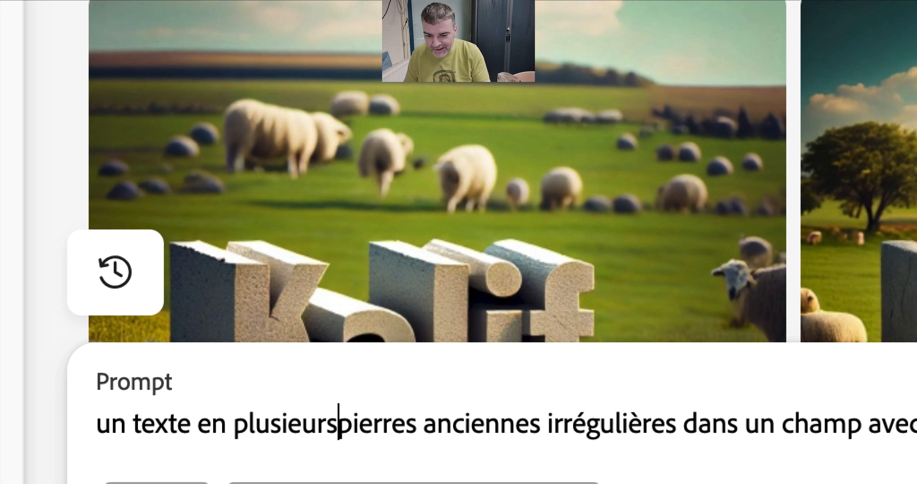